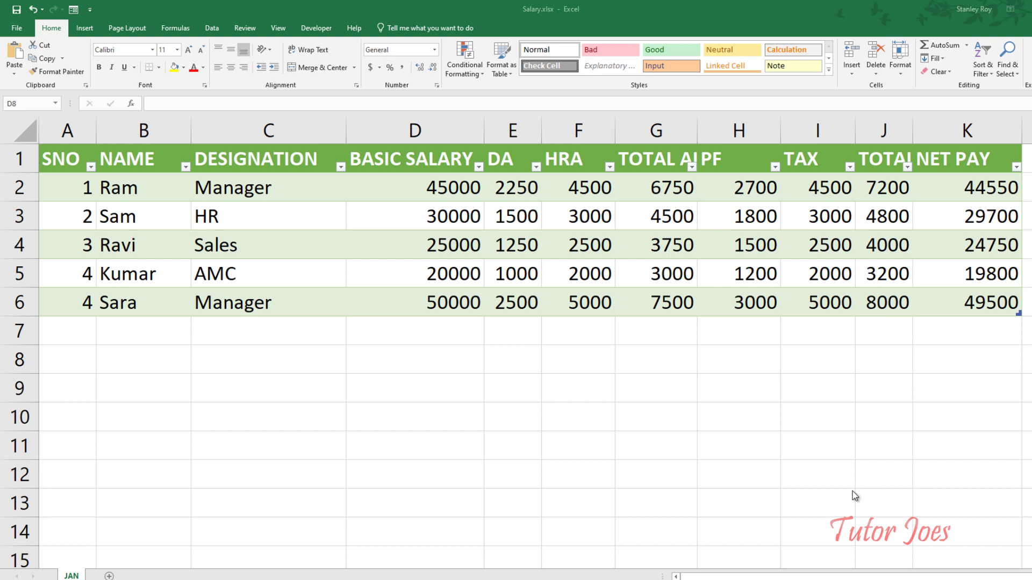
Open the salary table's data form from the Quick Access Toolbar and set the first record's SNO to 6.
left_click(120, 200)
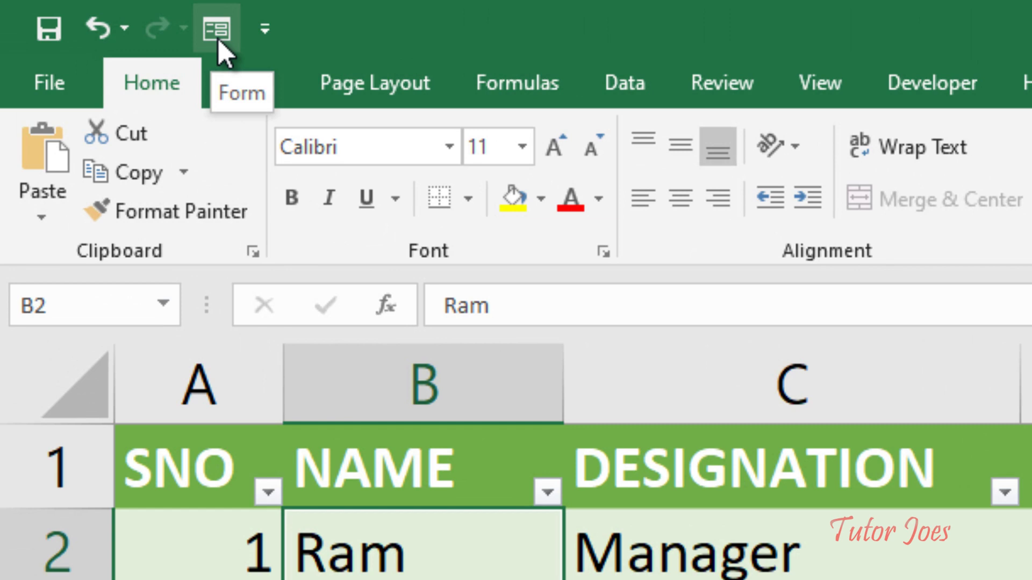
left_click(218, 37)
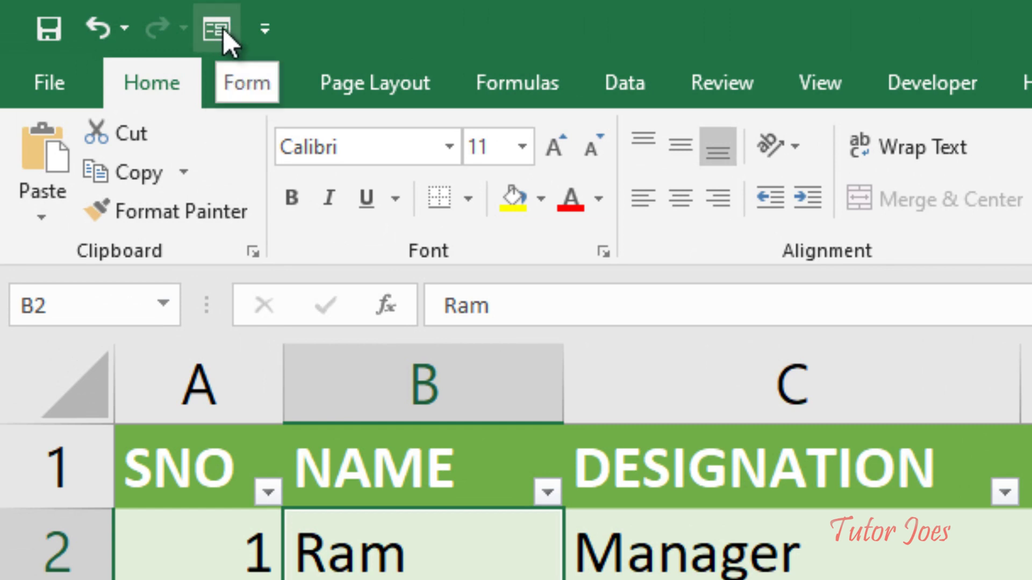
left_click(216, 28)
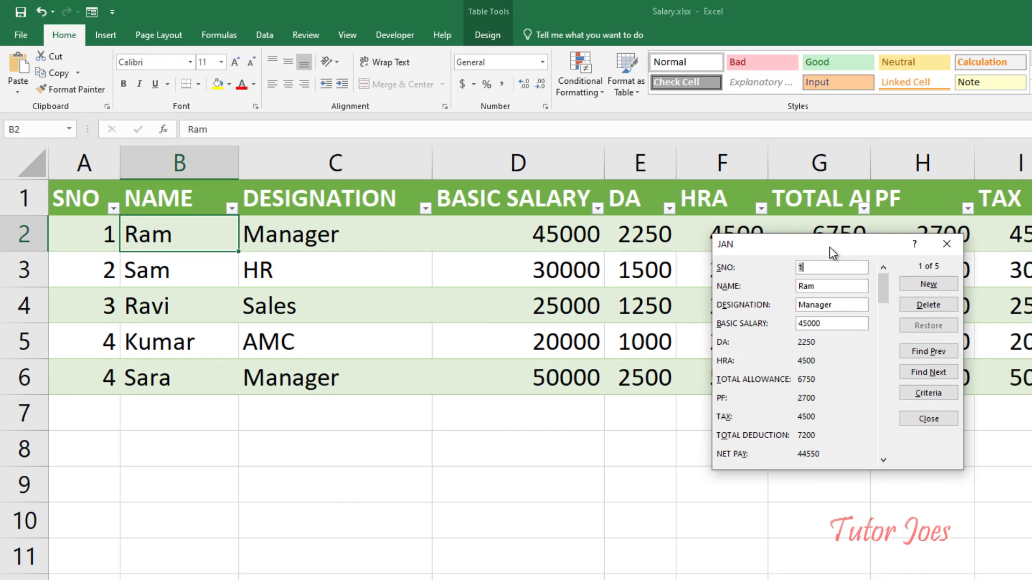
left_click_drag(845, 251, 670, 251)
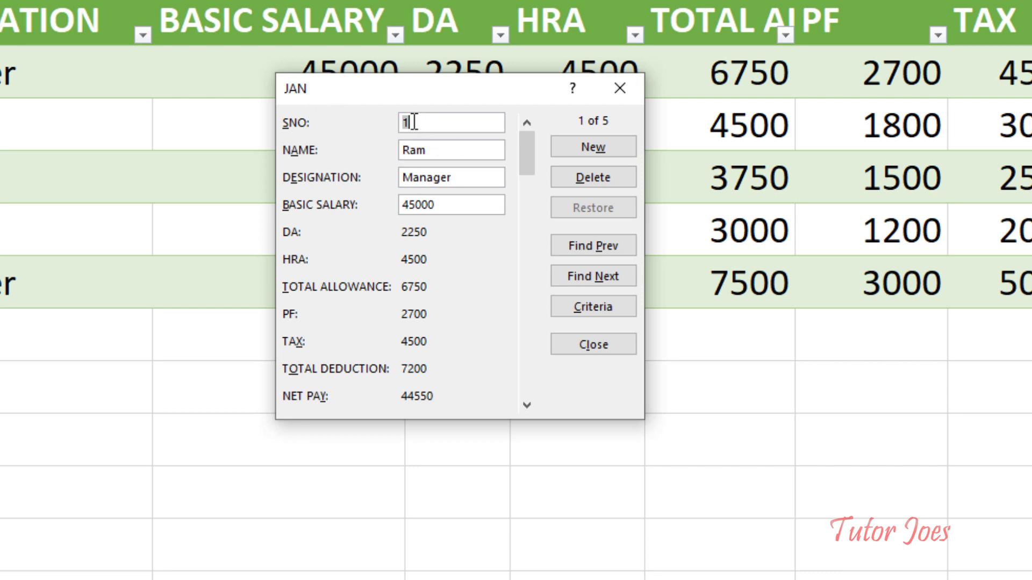
type("6")
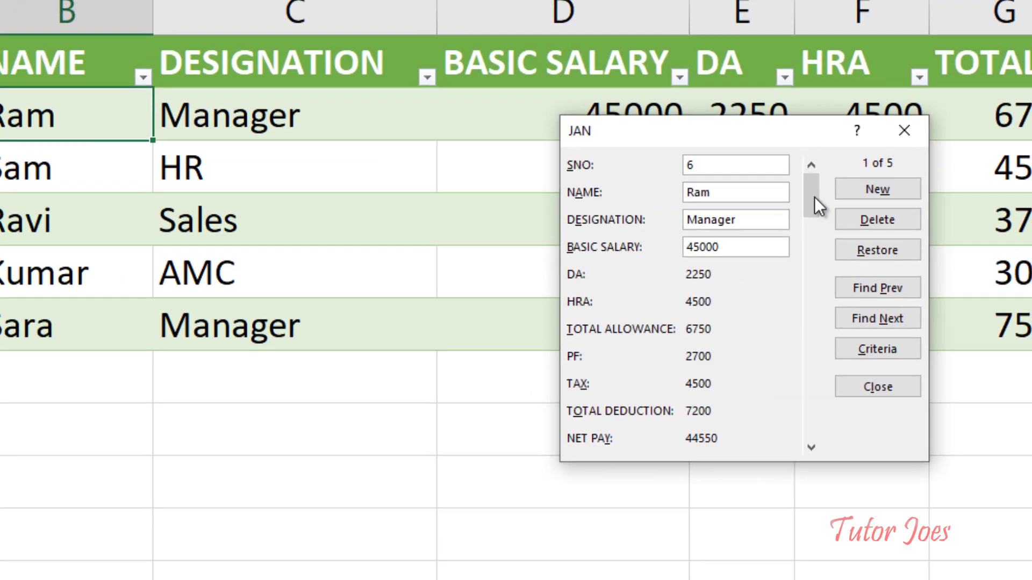
Add a new record with SNO 6, the employee's name, department HR and basic salary 30000.
left_click(877, 189)
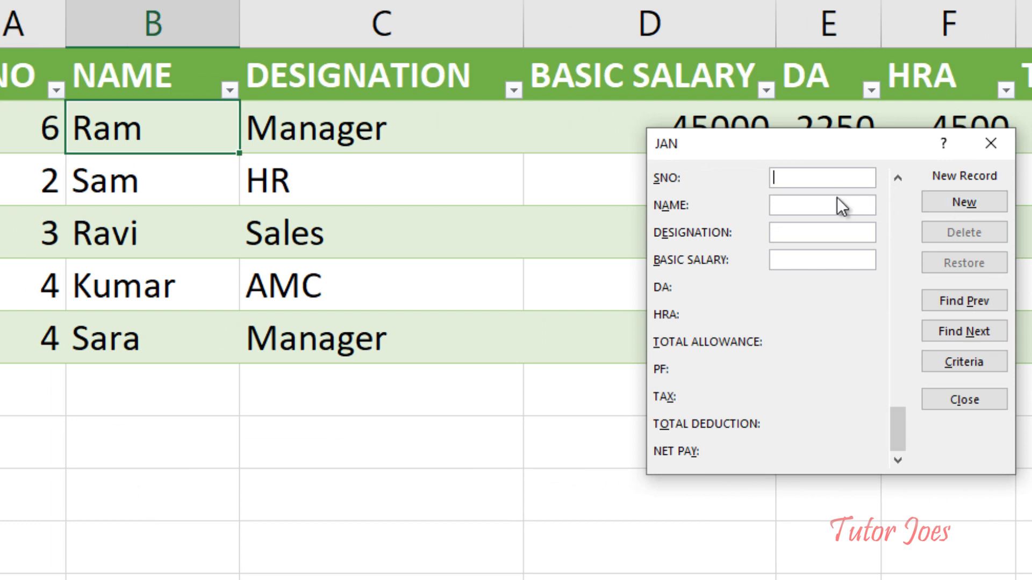
type("6")
type("ja")
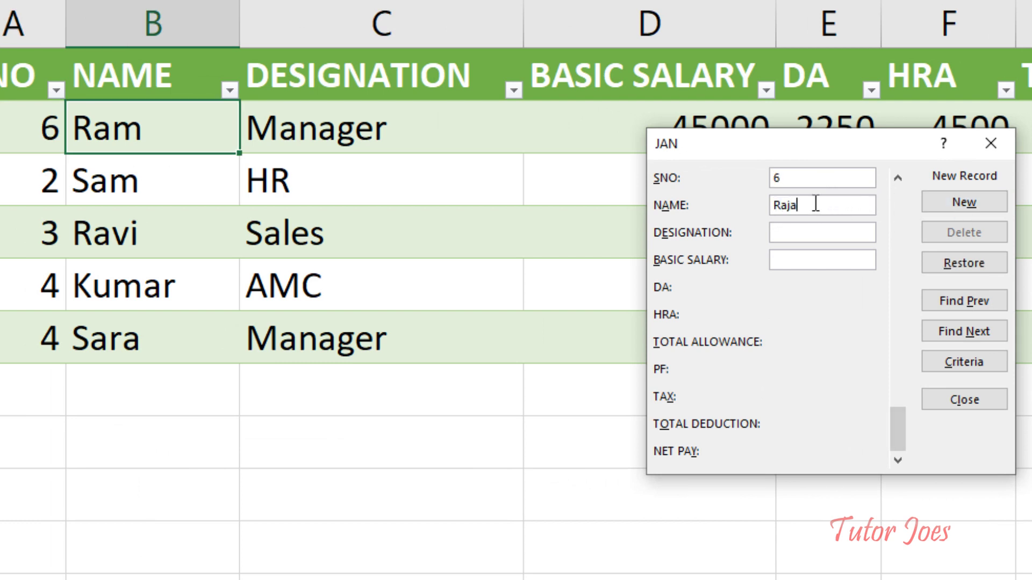
type("HR")
type("30000")
left_click(973, 204)
left_click(992, 146)
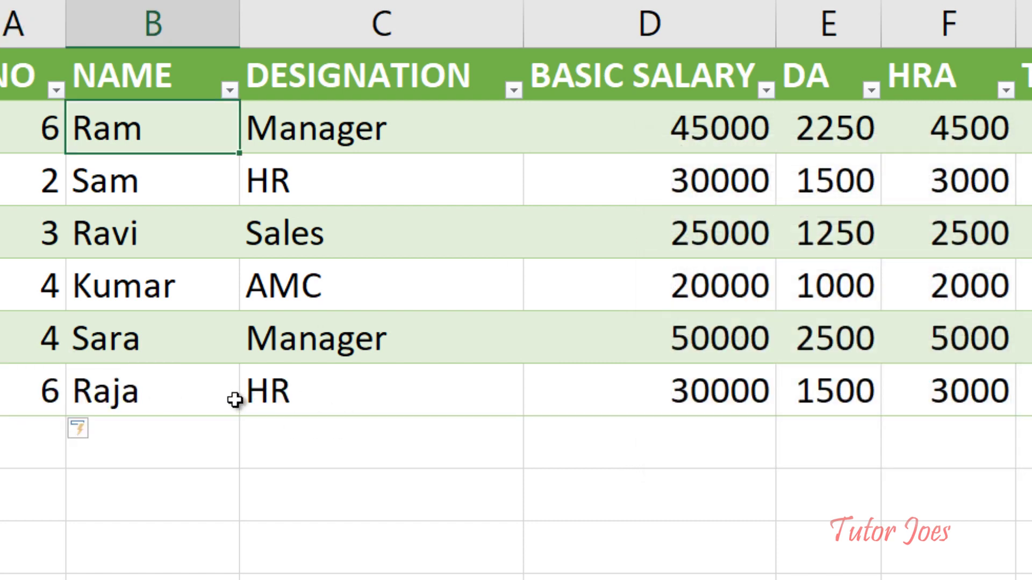
Change the fifth employee's serial number in A6 from 4 to 5.
left_click(37, 341)
key("Delete")
type("5")
key("Return")
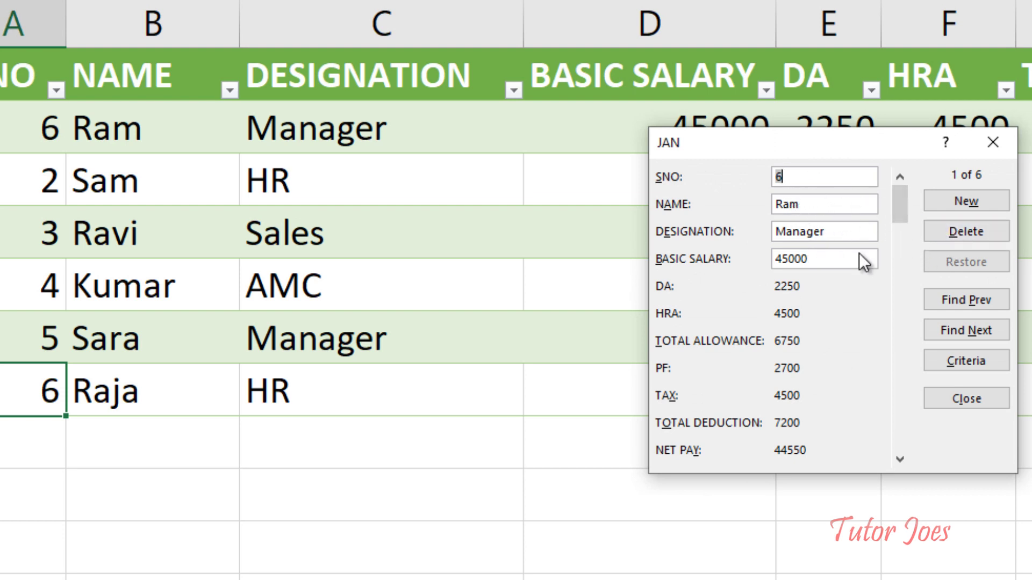
Browse the data form to record 6 of 6, the HR employee, and request its deletion.
left_click(976, 303)
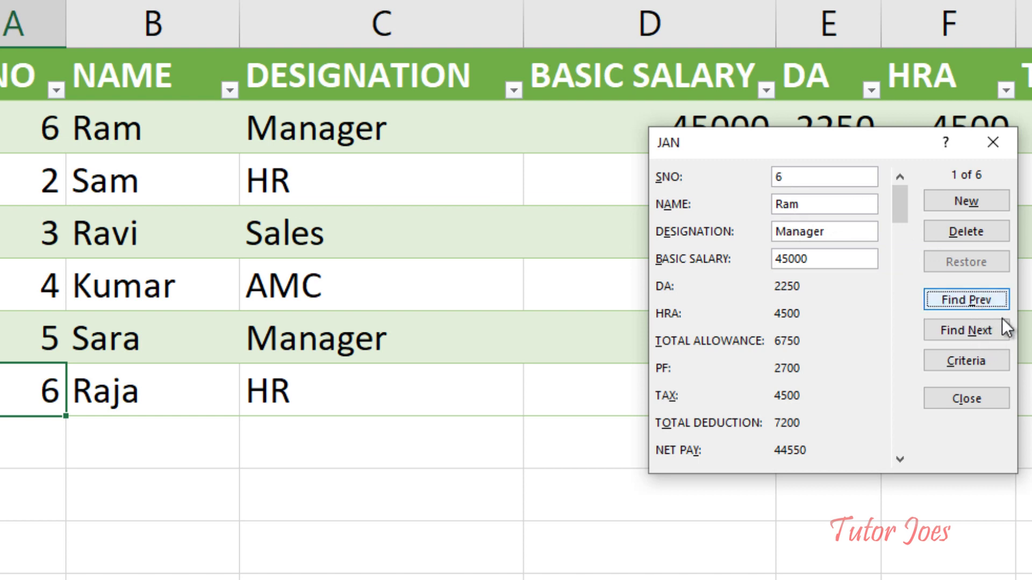
left_click(988, 334)
left_click(988, 333)
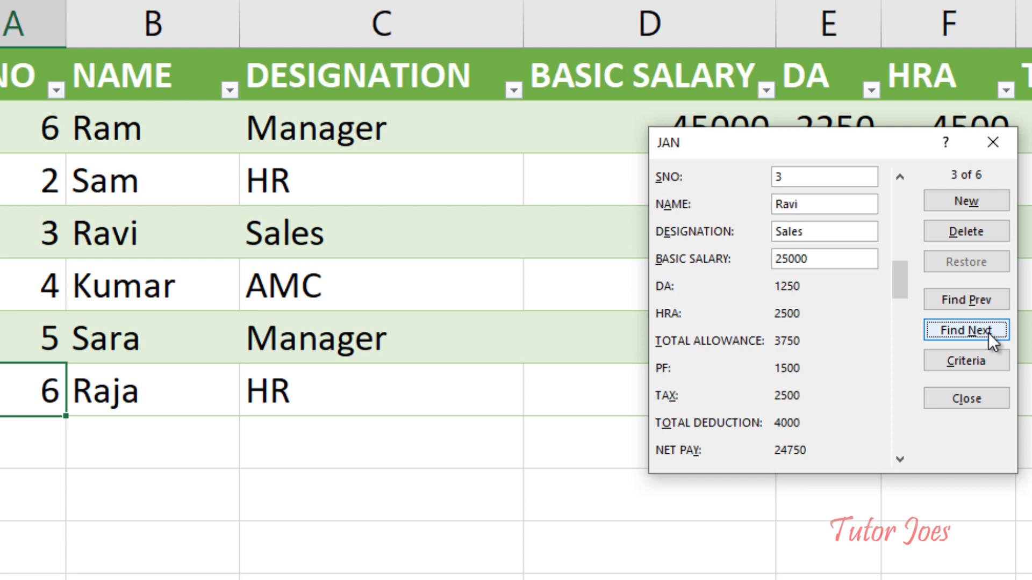
left_click(988, 333)
left_click(988, 333)
left_click(989, 331)
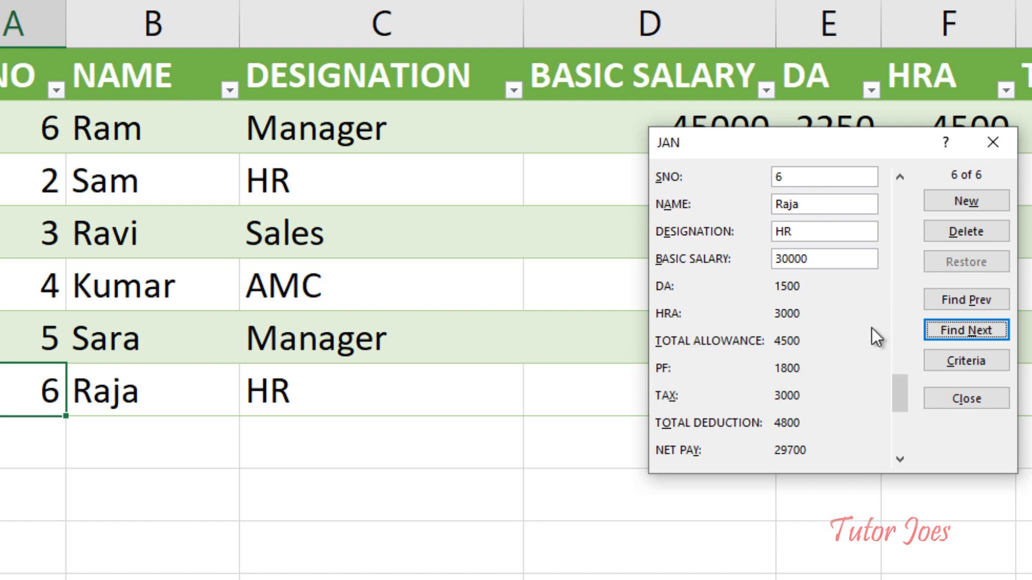
left_click(970, 233)
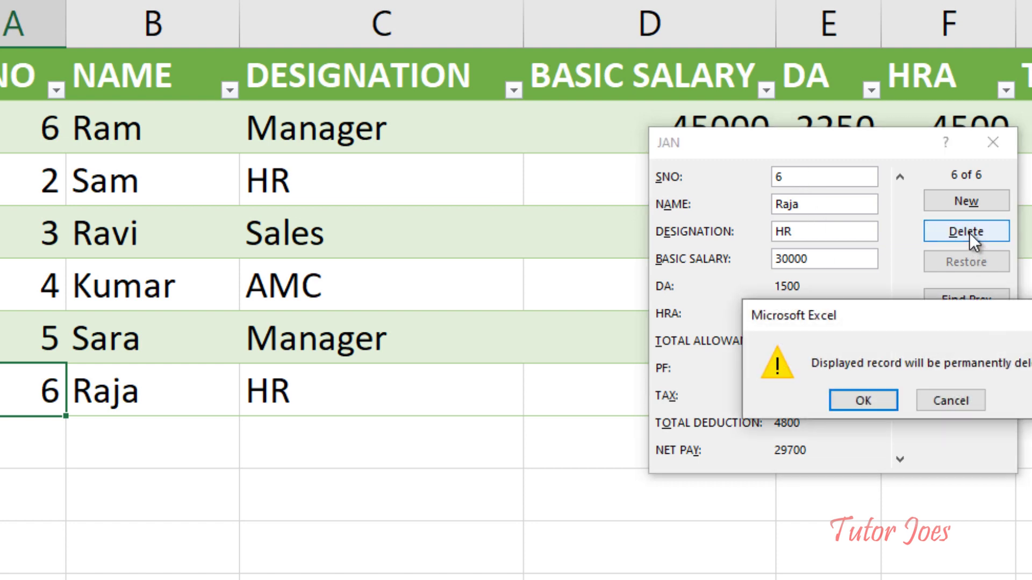
Confirm permanently deleting the sixth record and close the data form.
left_click(865, 400)
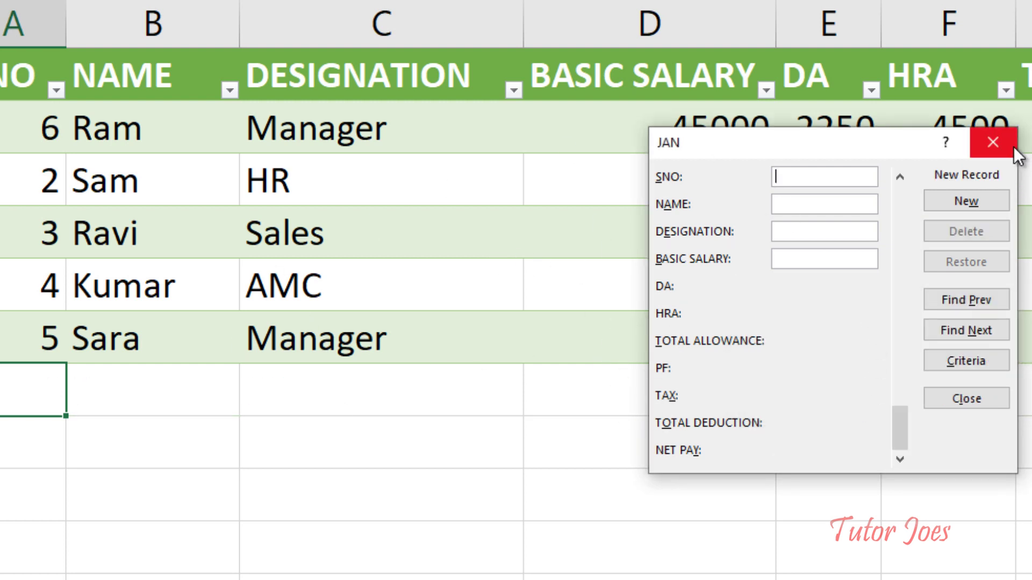
left_click(992, 143)
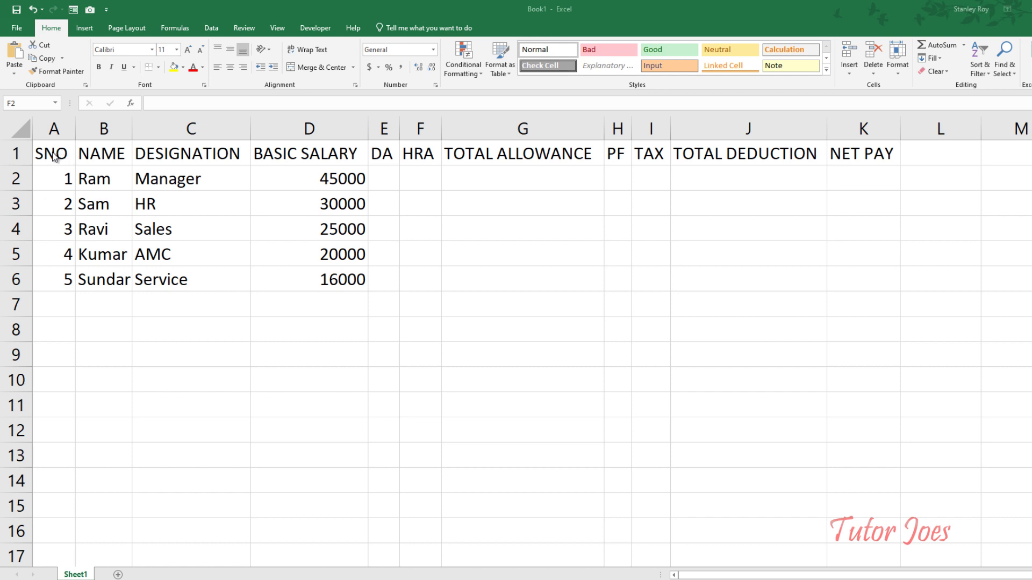
left_click(91, 155)
left_click(176, 153)
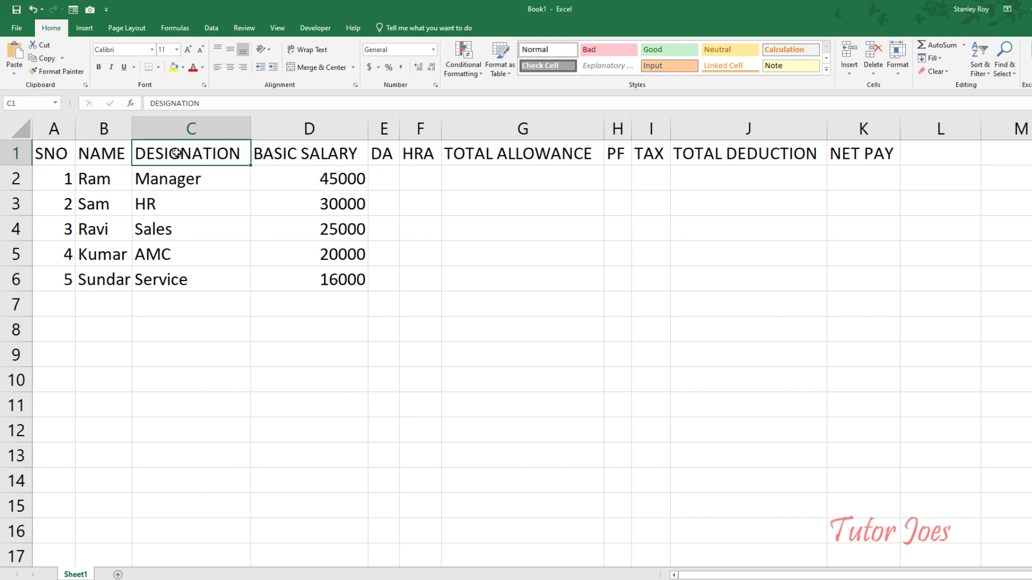
left_click(296, 161)
left_click(388, 157)
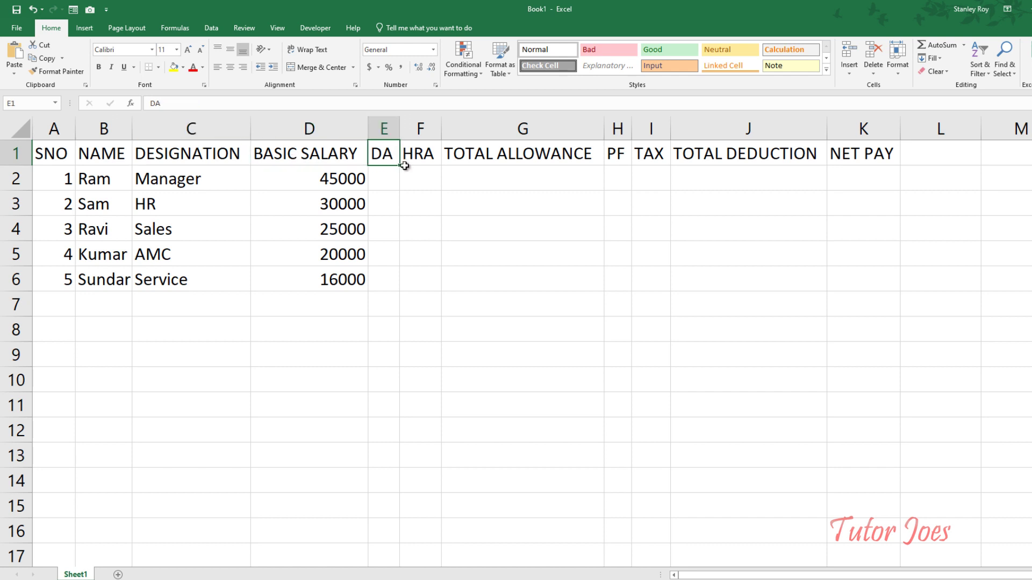
left_click(421, 159)
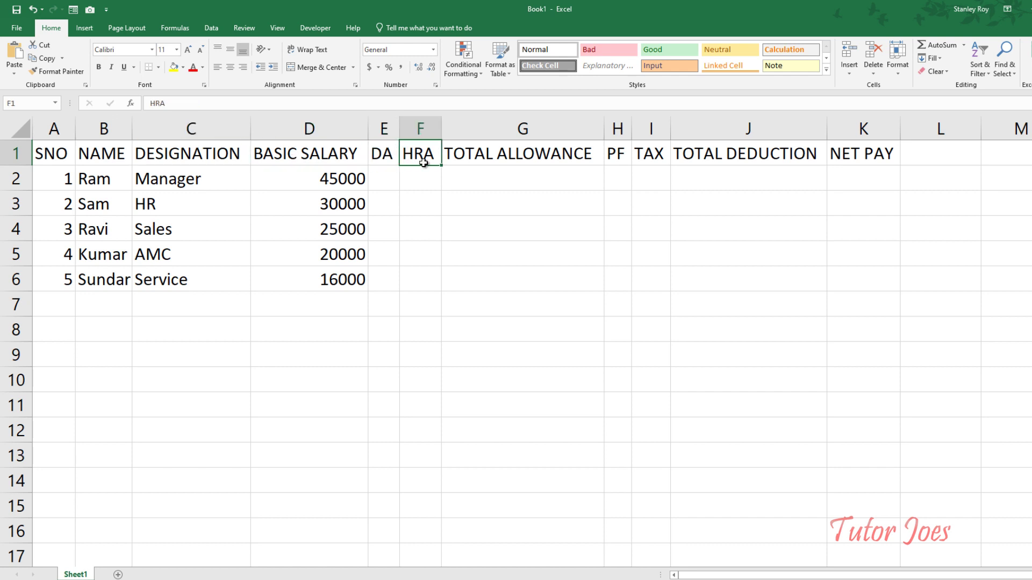
left_click(525, 156)
left_click(614, 162)
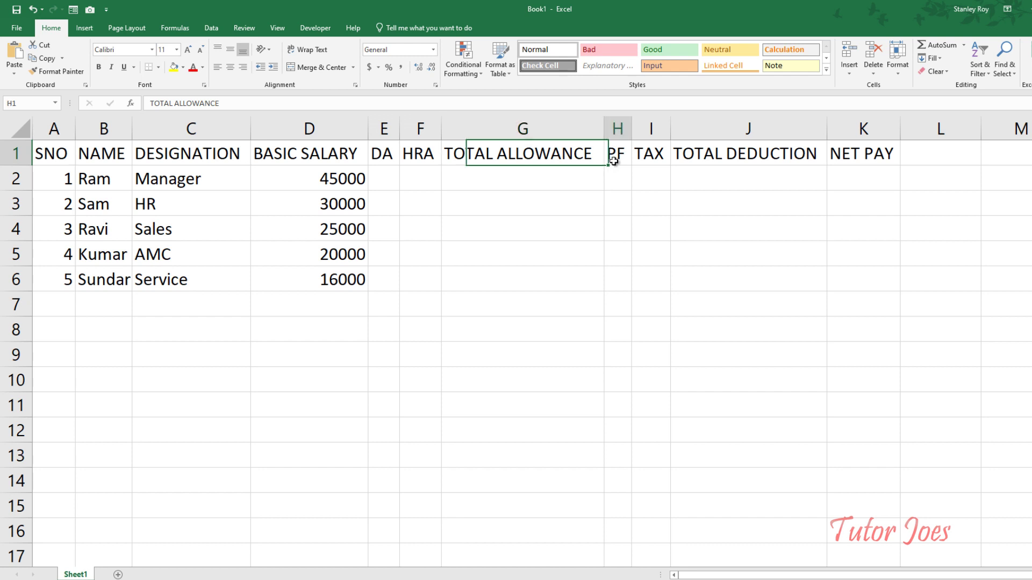
left_click(652, 154)
left_click(785, 164)
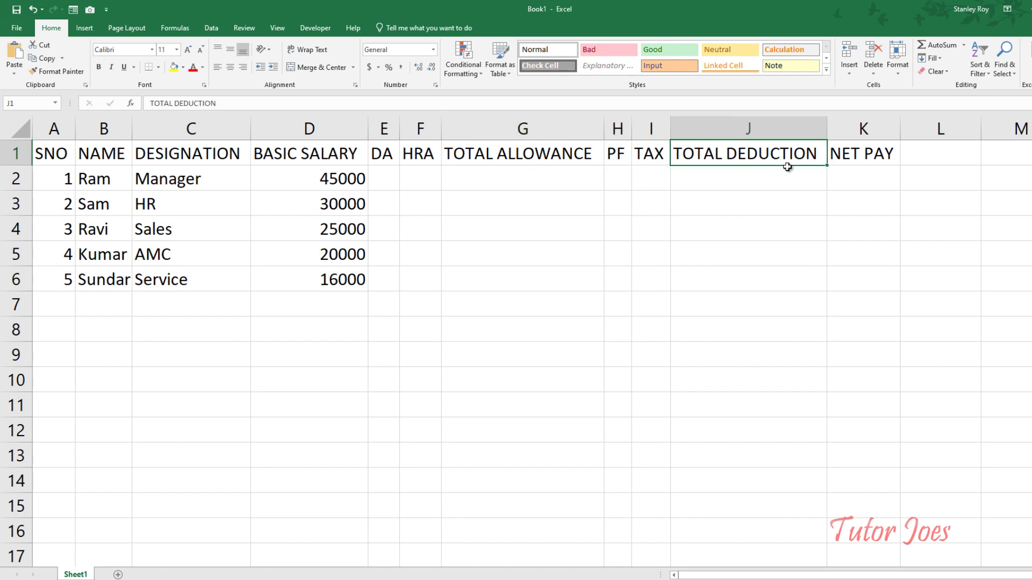
left_click(884, 157)
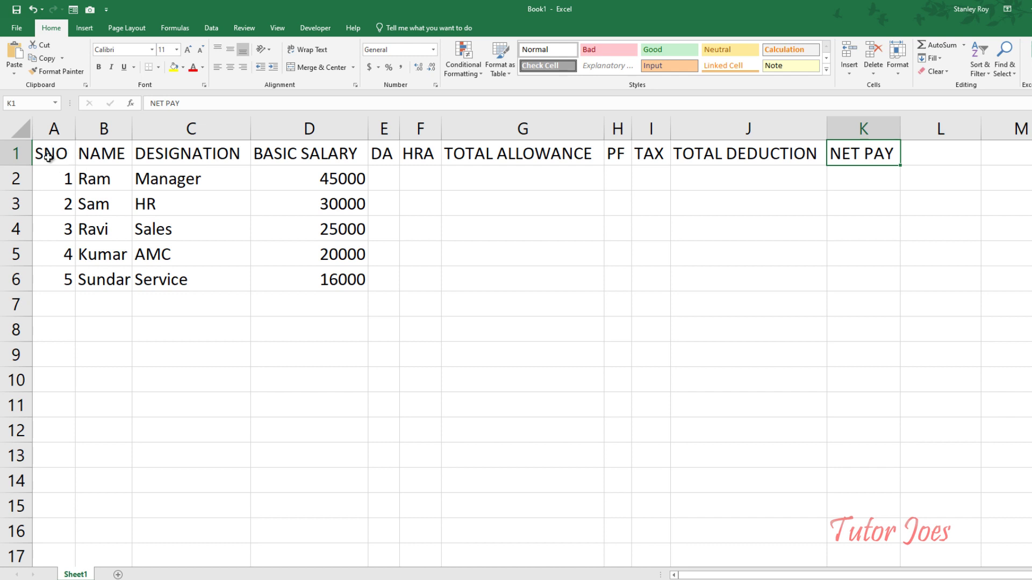
left_click_drag(49, 158, 255, 168)
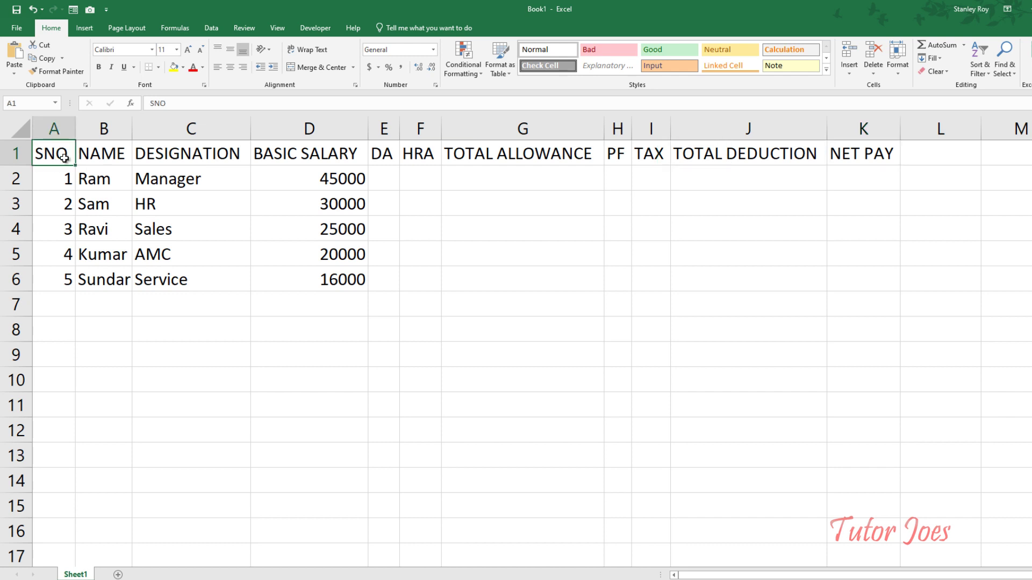
left_click(239, 156)
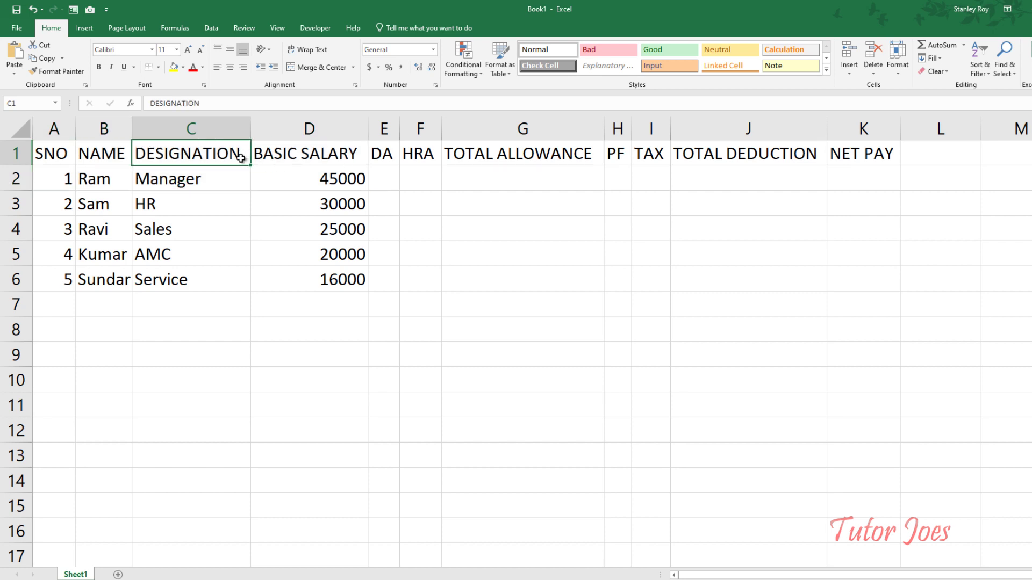
Convert the salary list A1:K6 into a table with headers using Ctrl+T.
key("ctrl+t")
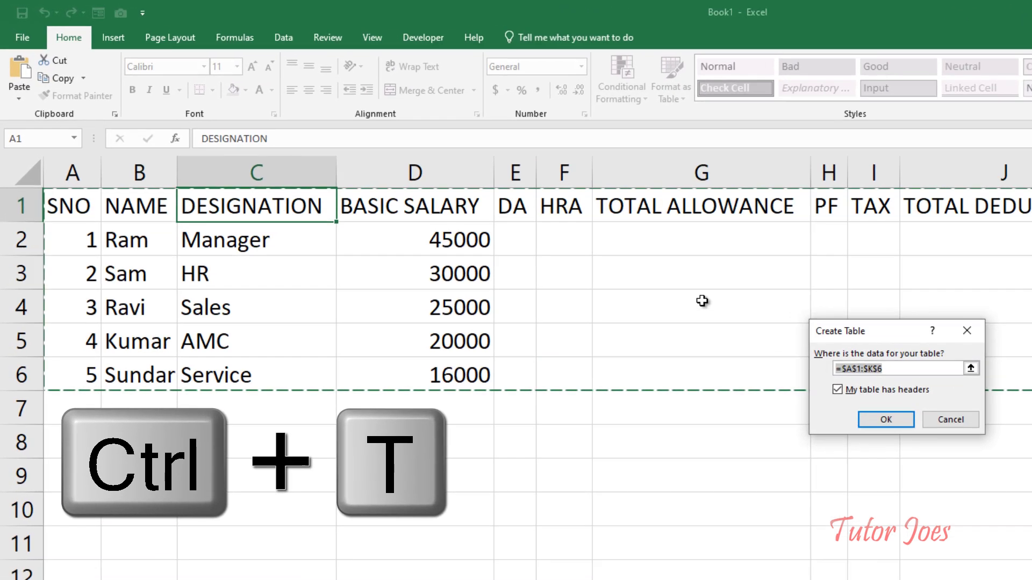
left_click_drag(937, 338, 690, 243)
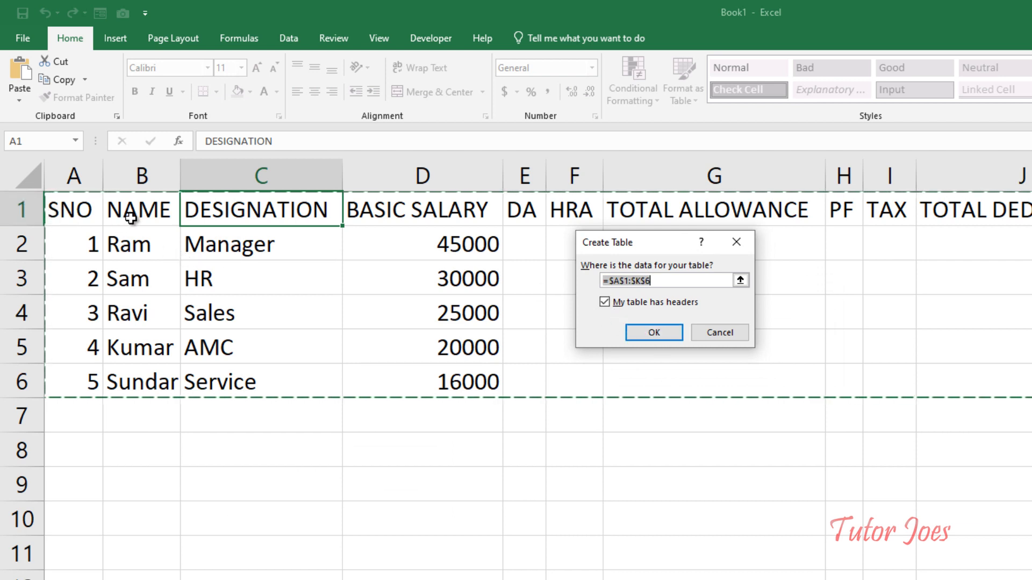
left_click(661, 333)
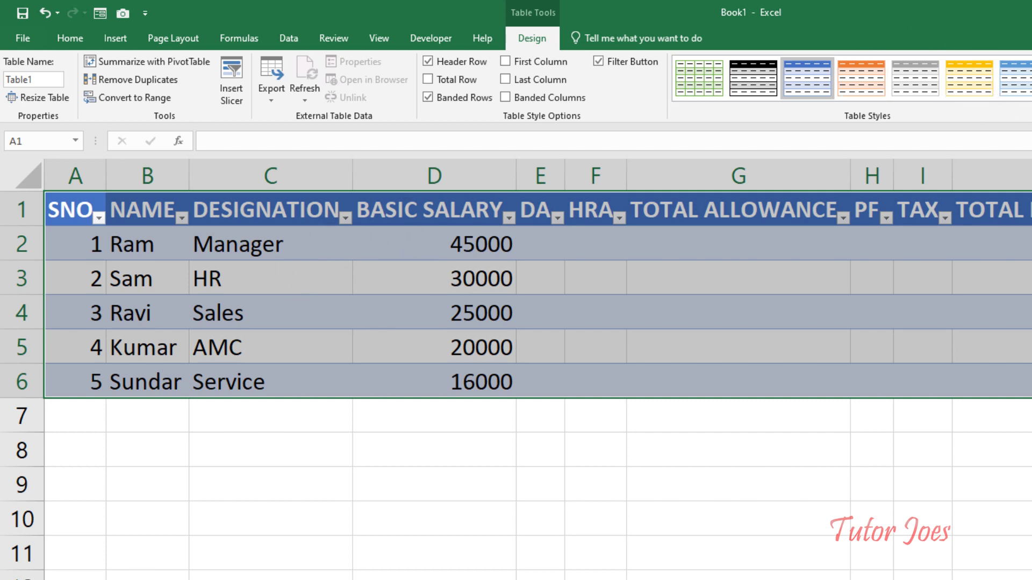
left_click(1028, 95)
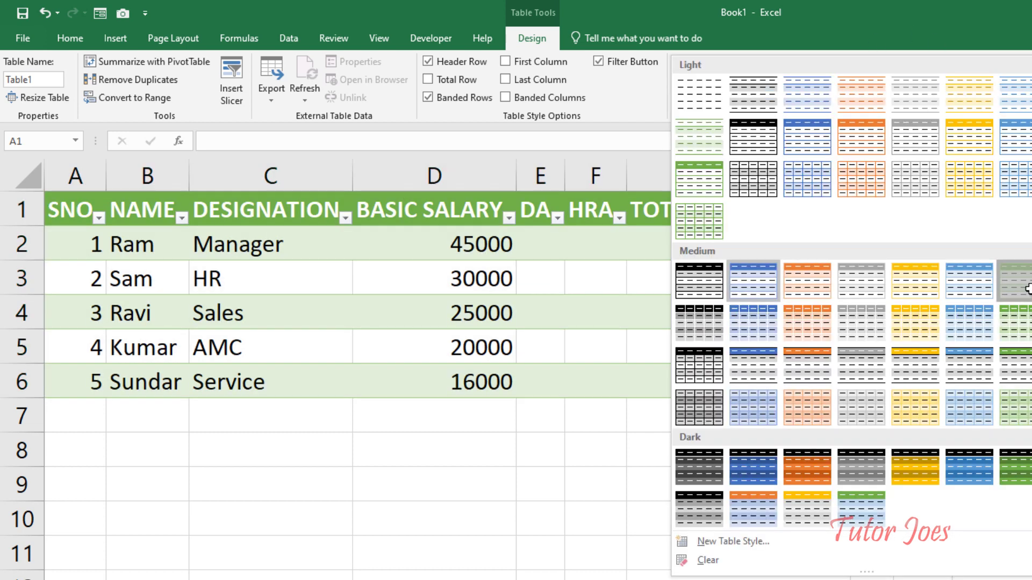
left_click(1016, 280)
left_click(28, 177)
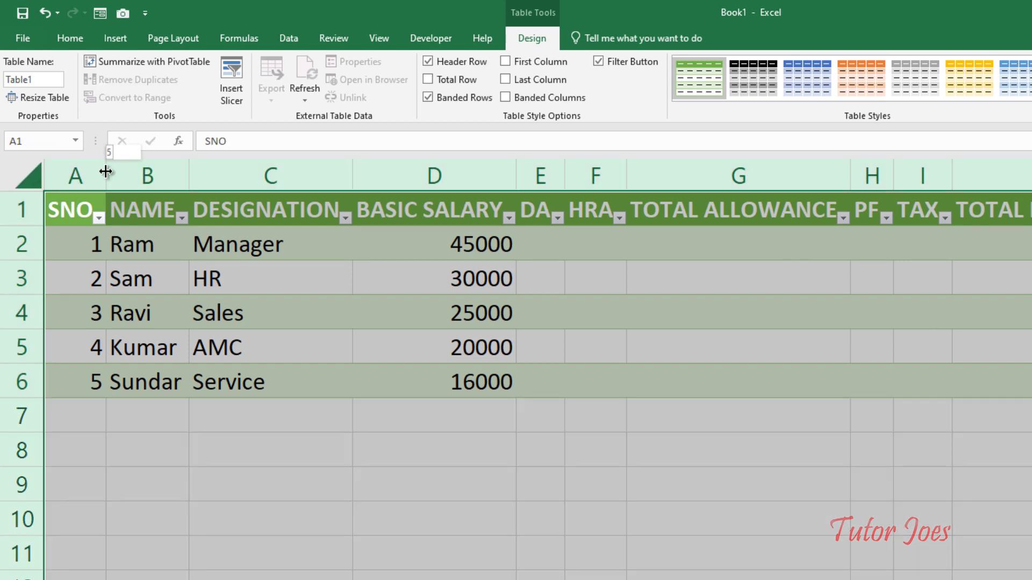
double_click(106, 176)
left_click(334, 252)
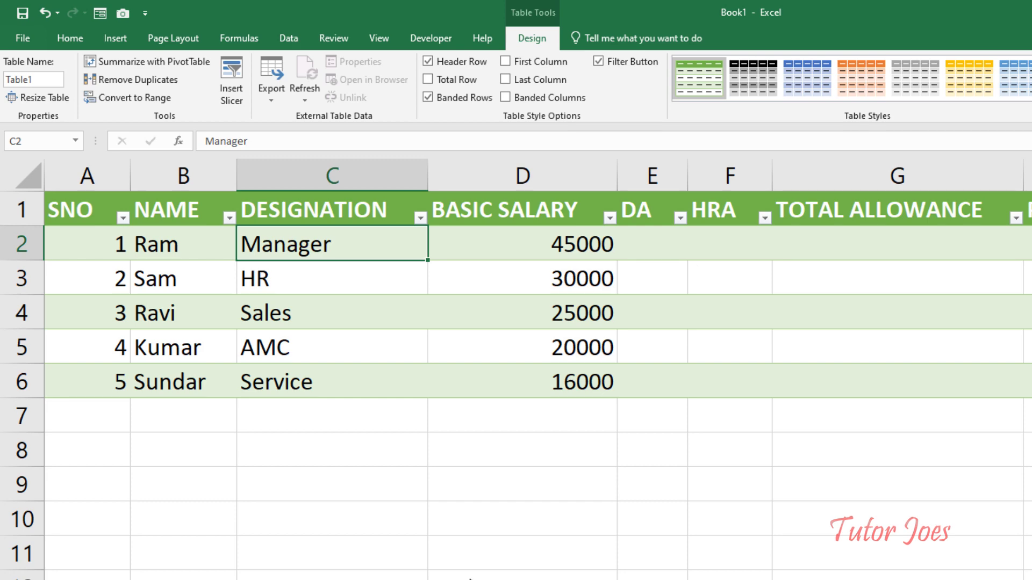
left_click(639, 251)
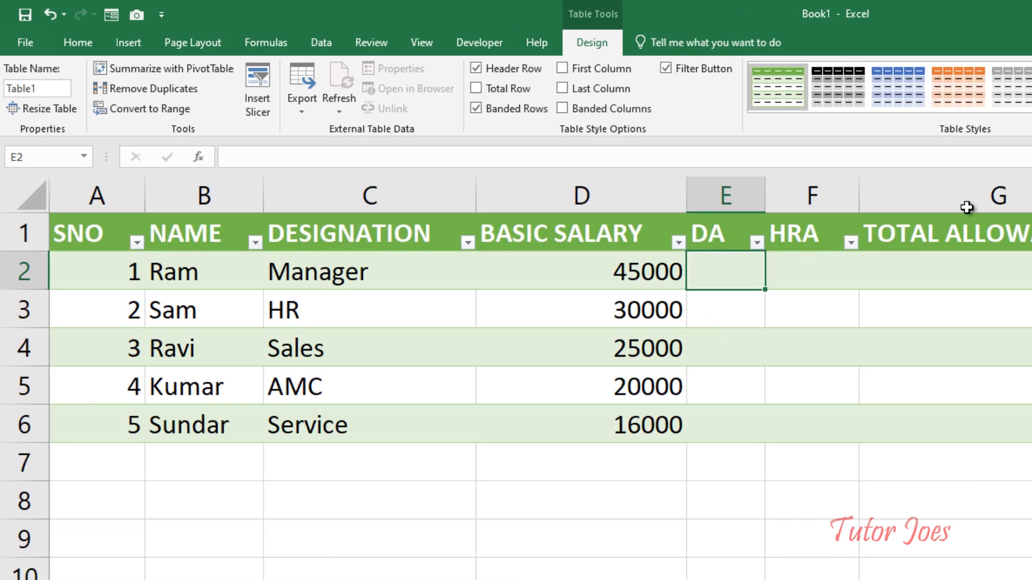
Fill the DA column with 5% of each employee's basic salary.
type("=")
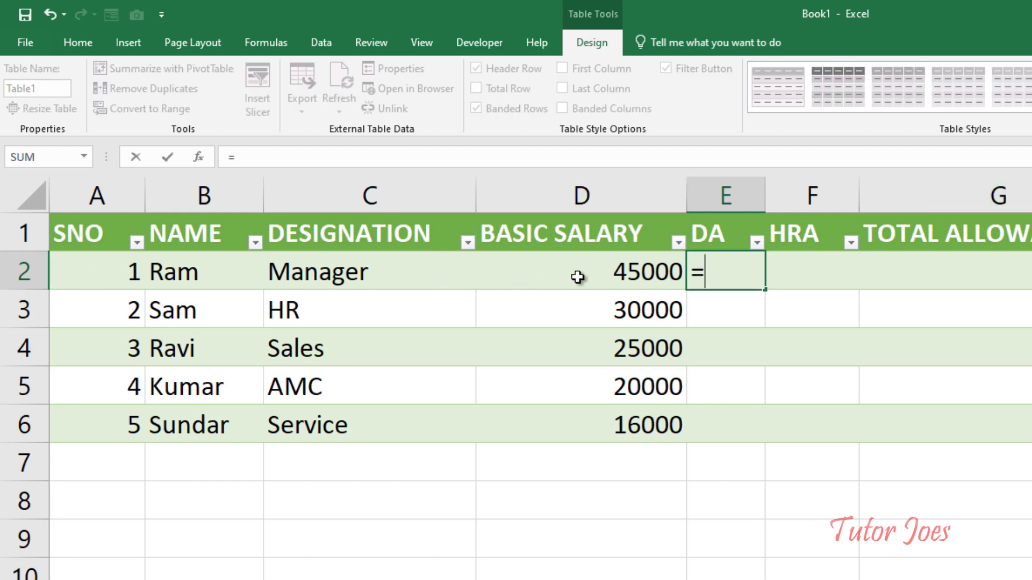
left_click(645, 273)
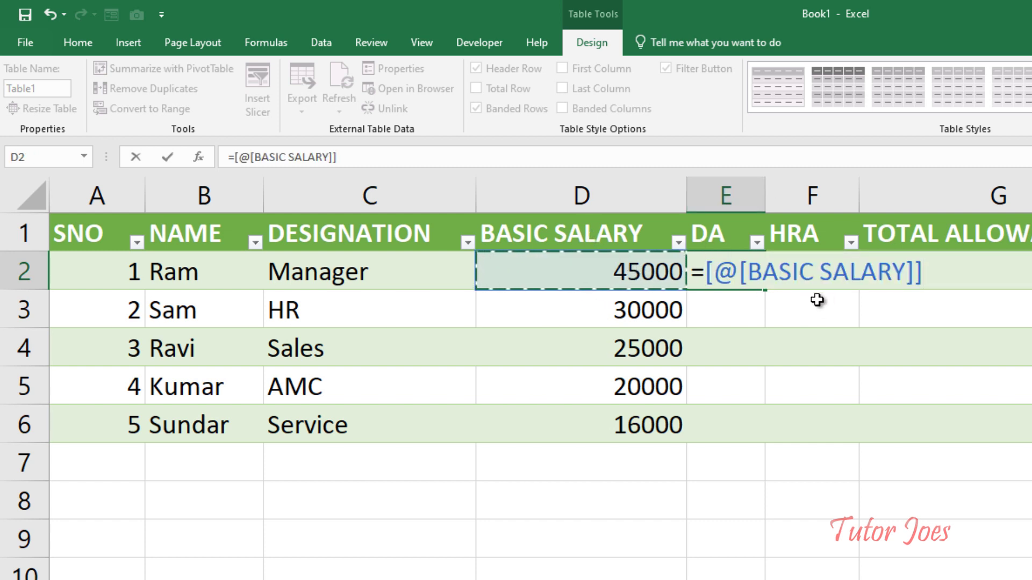
type("*5")
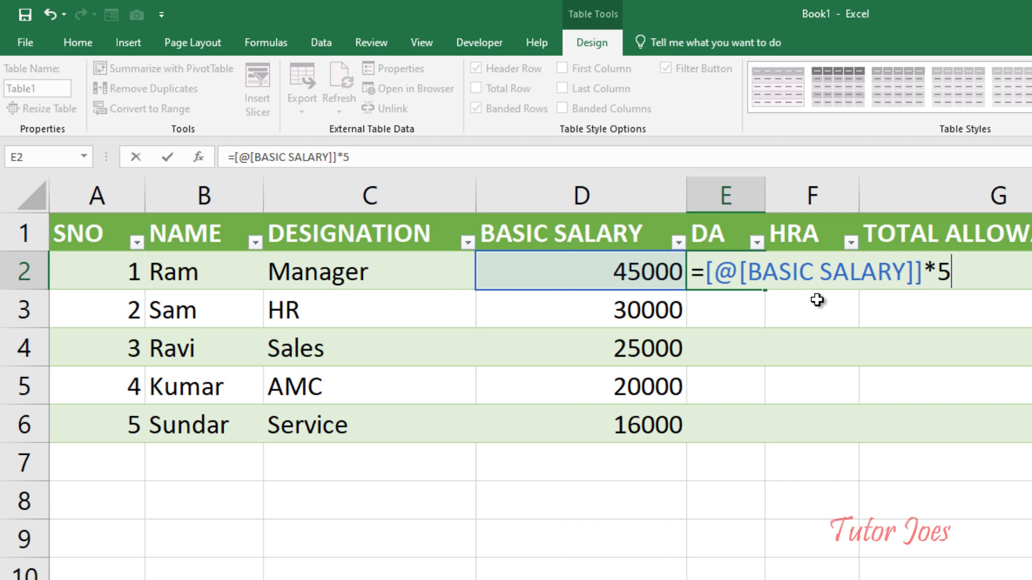
type("%")
key("Return")
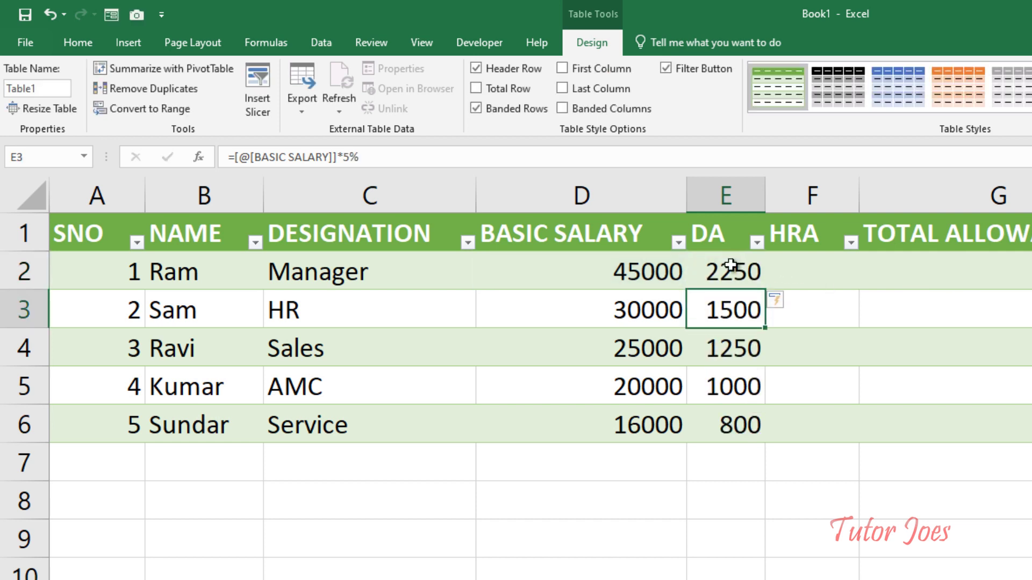
Fill the HRA column with 10% of each employee's basic salary.
left_click(834, 264)
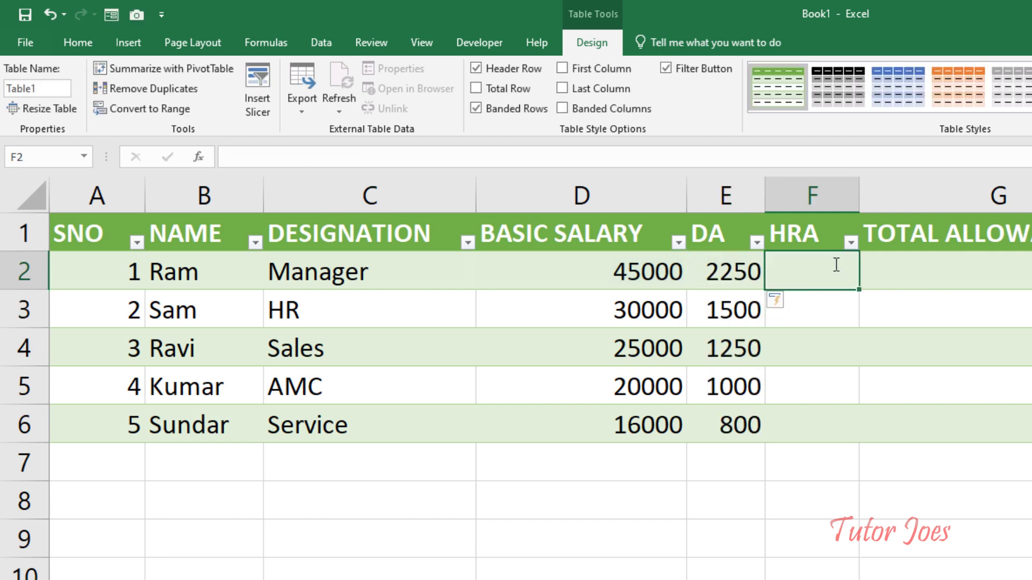
type("=")
key("Left")
key("Left")
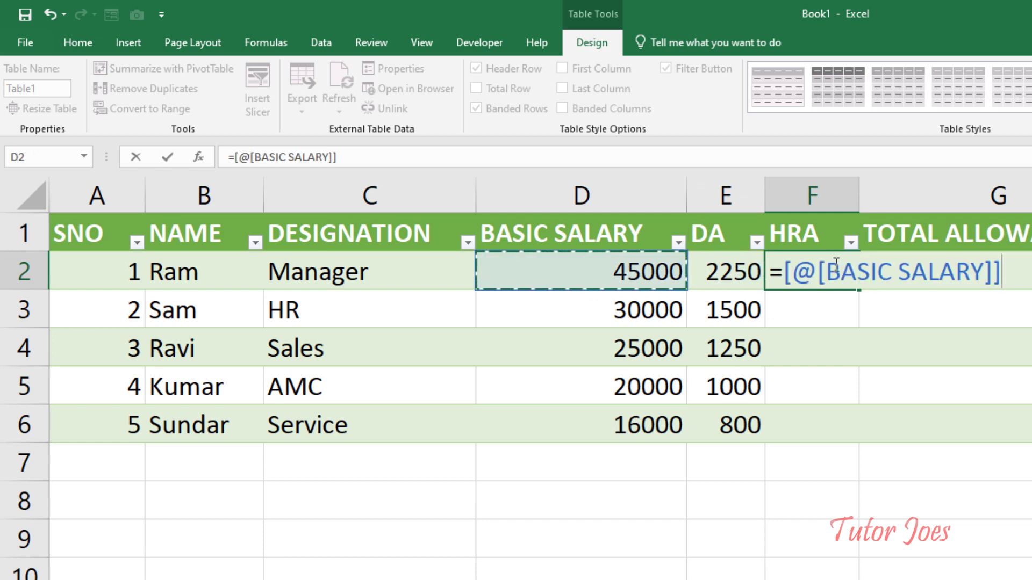
type("*10")
type("%")
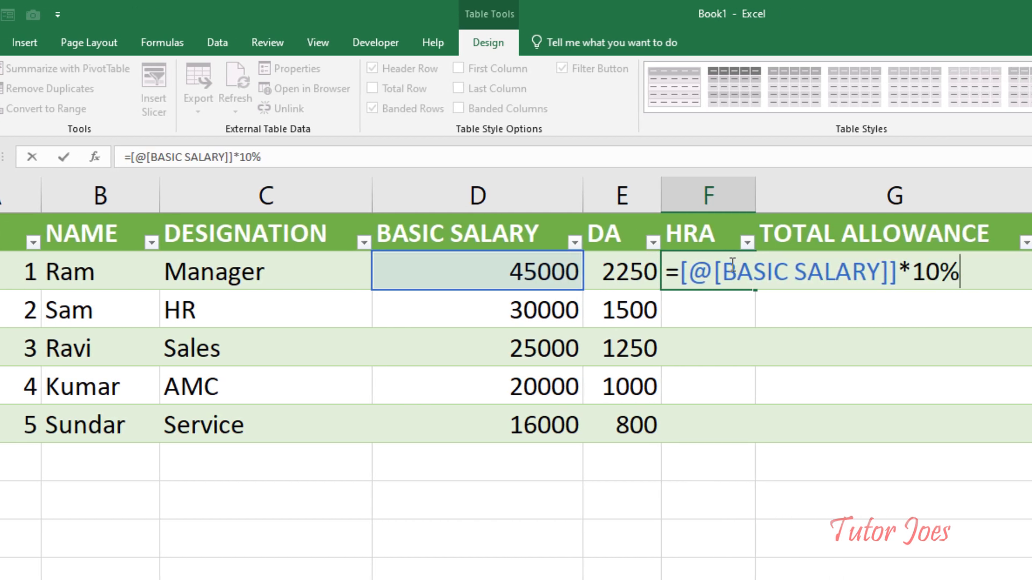
key("Return")
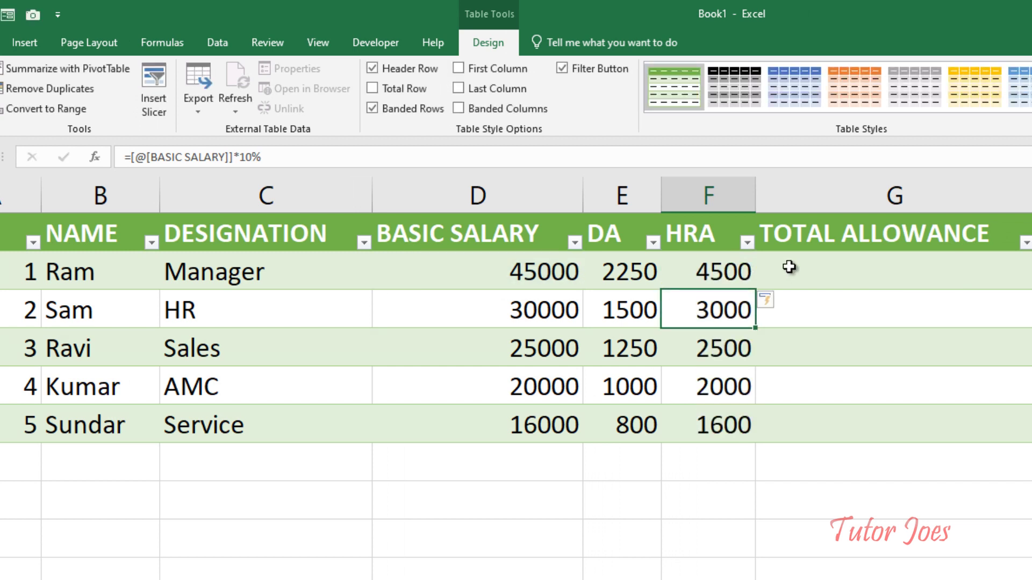
Fill TOTAL ALLOWANCE with DA plus HRA for every employee.
left_click(808, 272)
type("=")
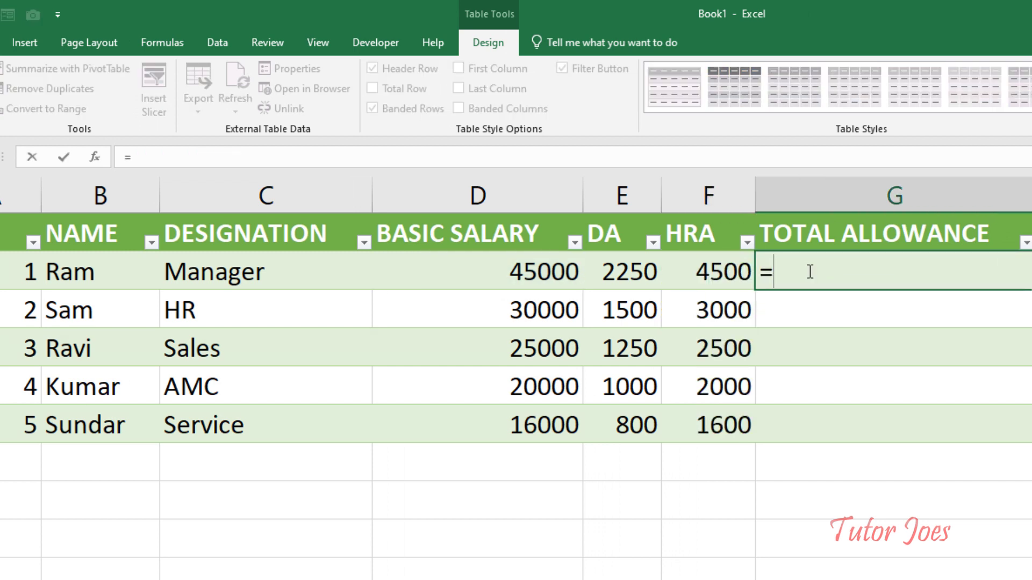
key("Left")
key("Left")
type("+")
key("Left")
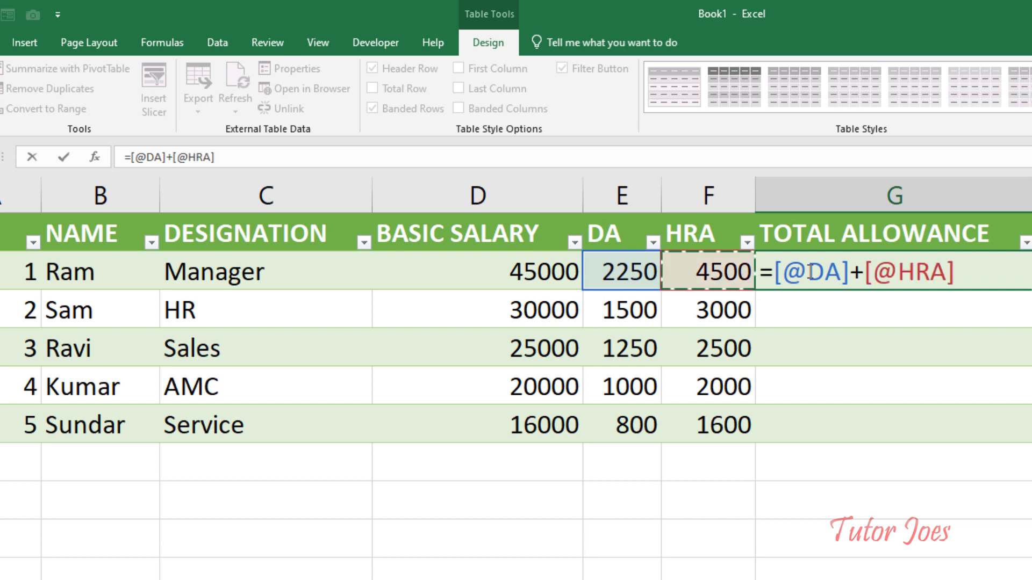
key("Return")
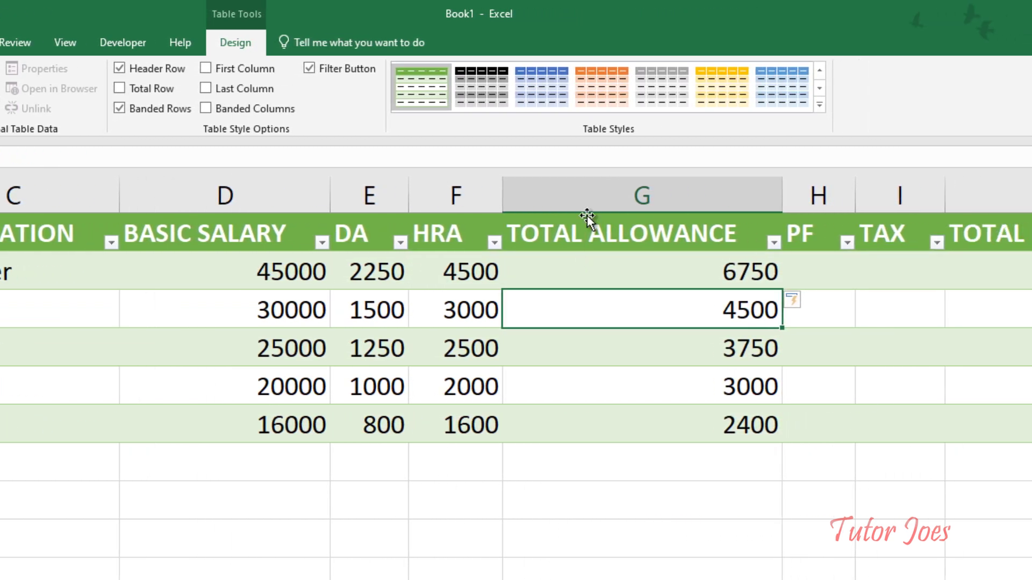
Fill the PF column with 6% of basic salary.
left_click(790, 278)
type("=")
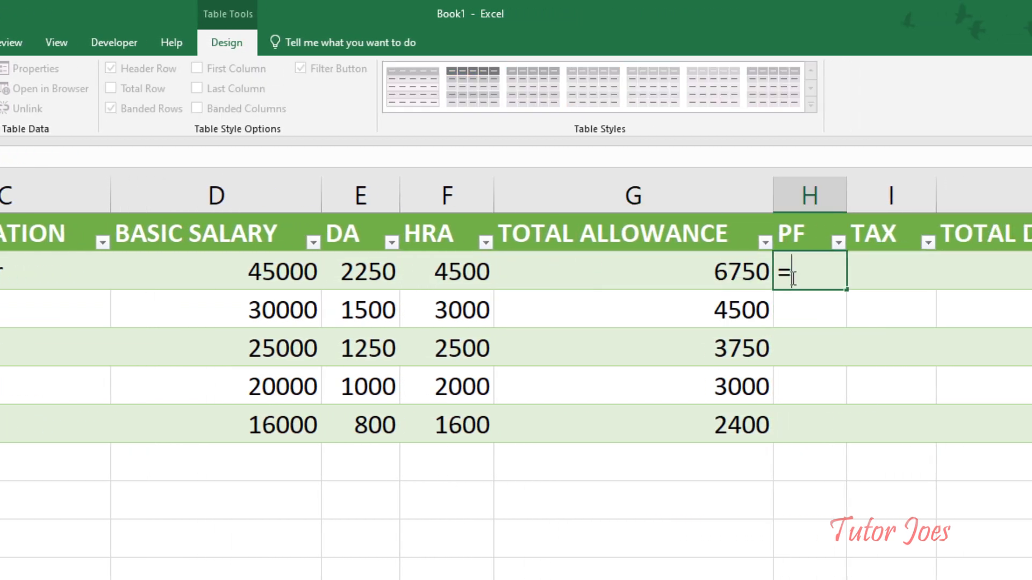
key("Left")
key("Left")
key("Left")
key("Left")
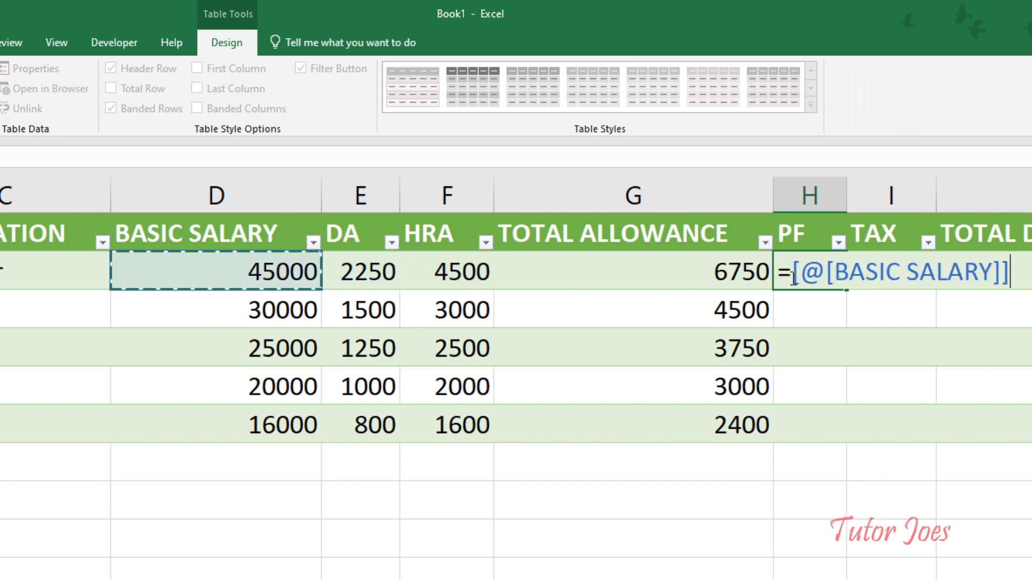
type("*")
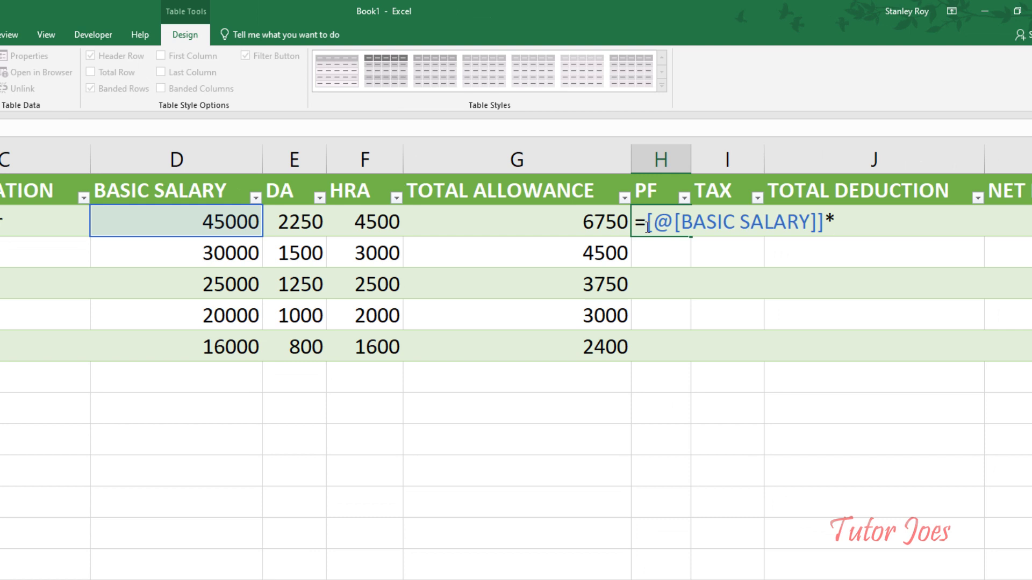
type("6%")
key("Return")
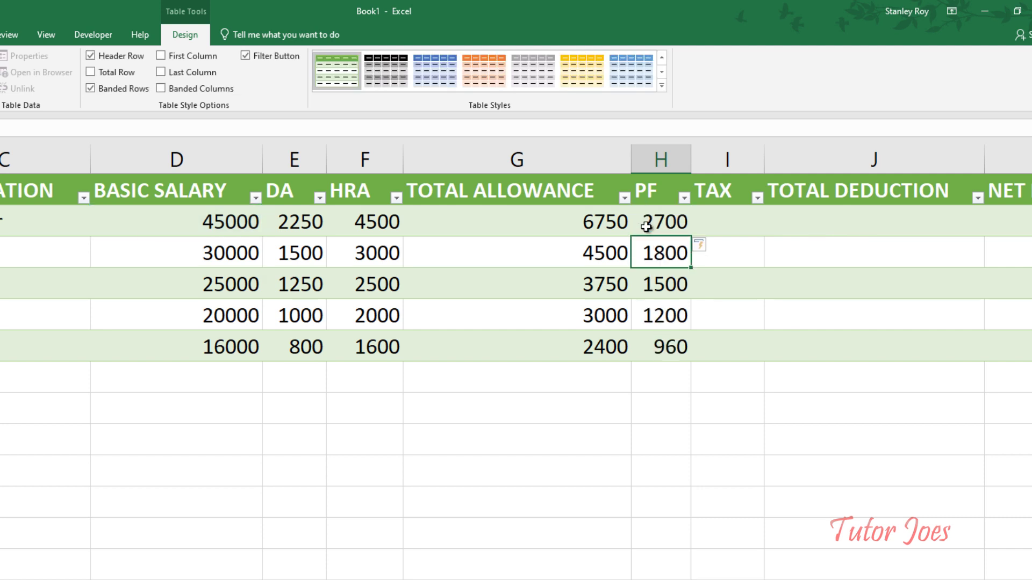
Fill the TAX column with 10% of basic salary.
left_click(706, 230)
type("=")
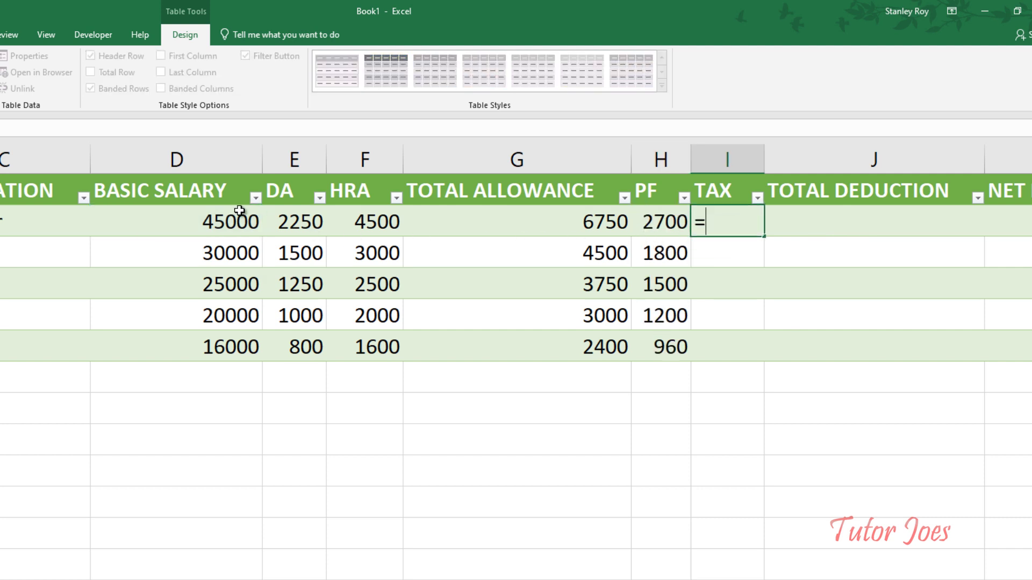
left_click(215, 219)
type("*")
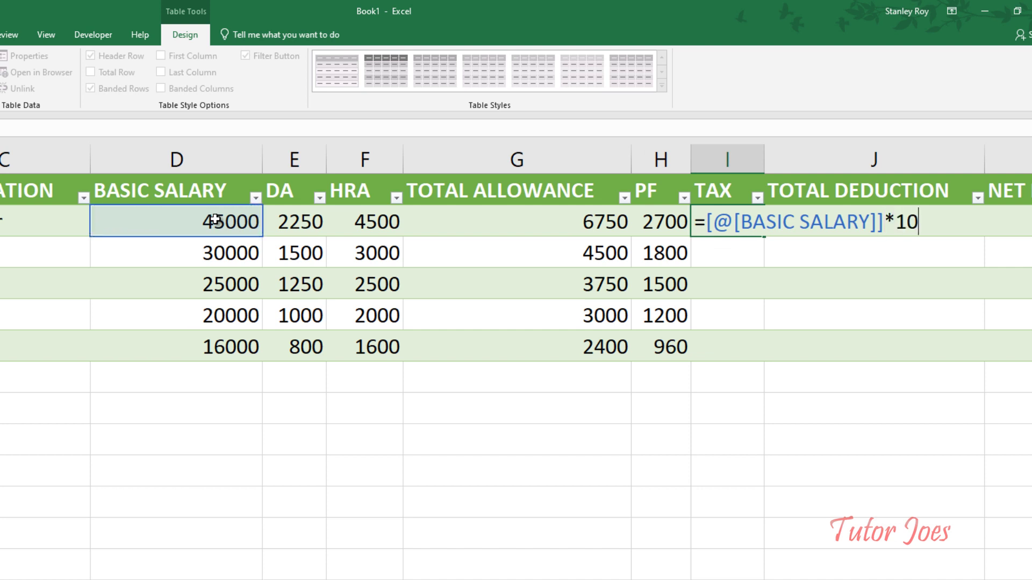
key("Return")
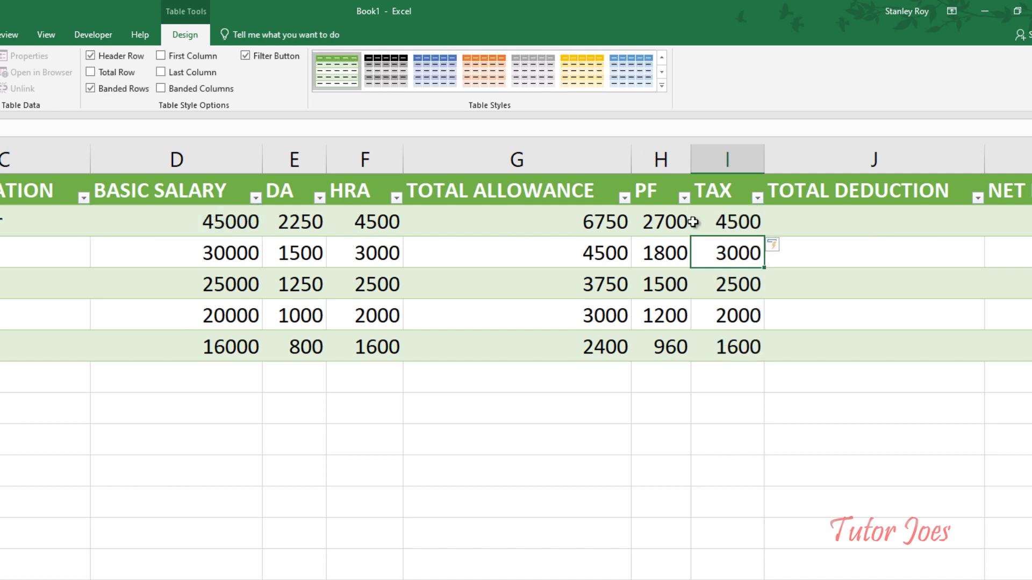
Fill TOTAL DEDUCTION with PF plus TAX for every employee.
left_click(813, 224)
type("=")
key("Left")
key("Left")
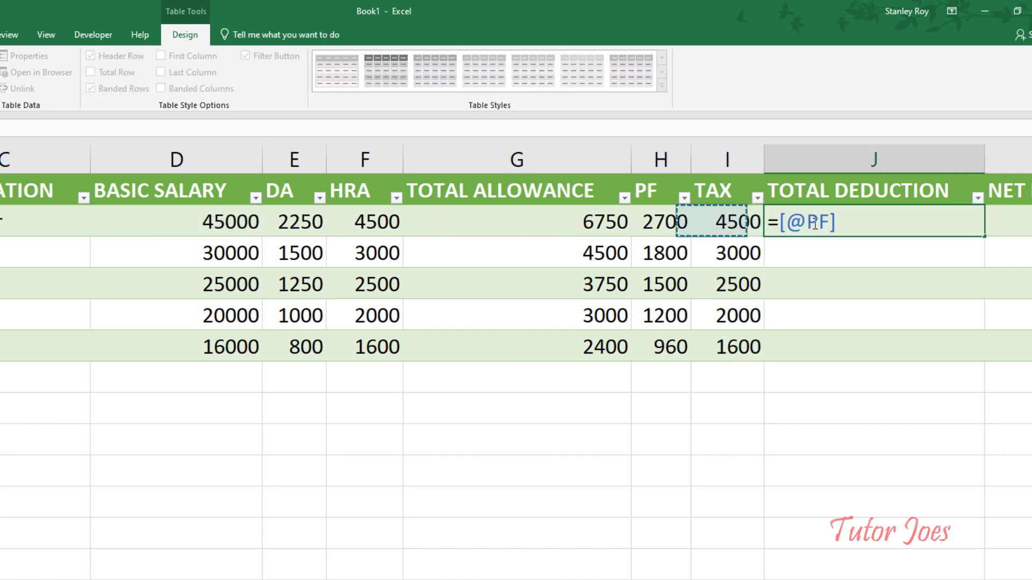
type("+")
key("Left")
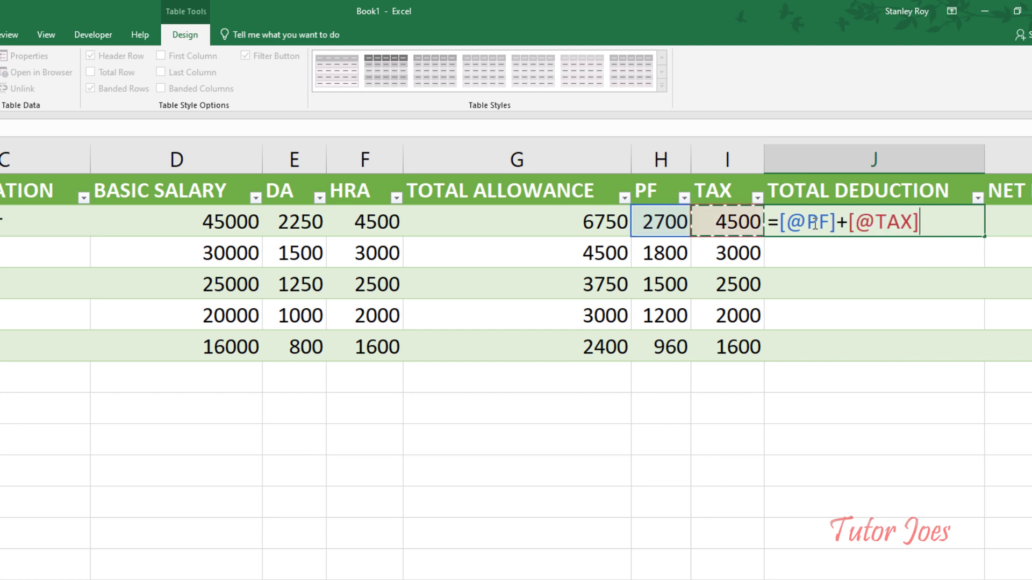
key("Return")
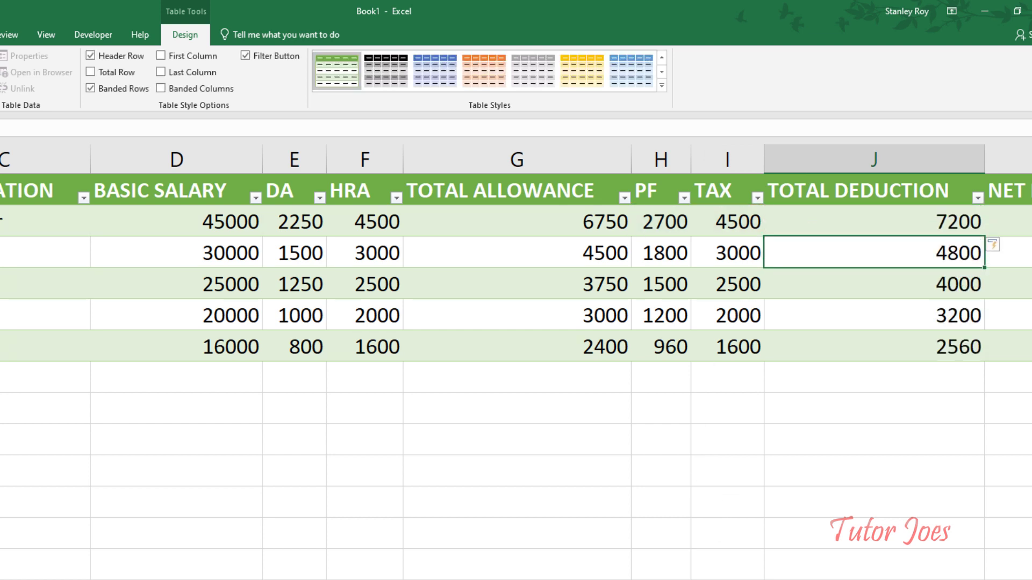
Enter NET PAY as basic salary plus total allowance minus total deduction, then select K2:K6.
scroll(938, 251, "right", 2)
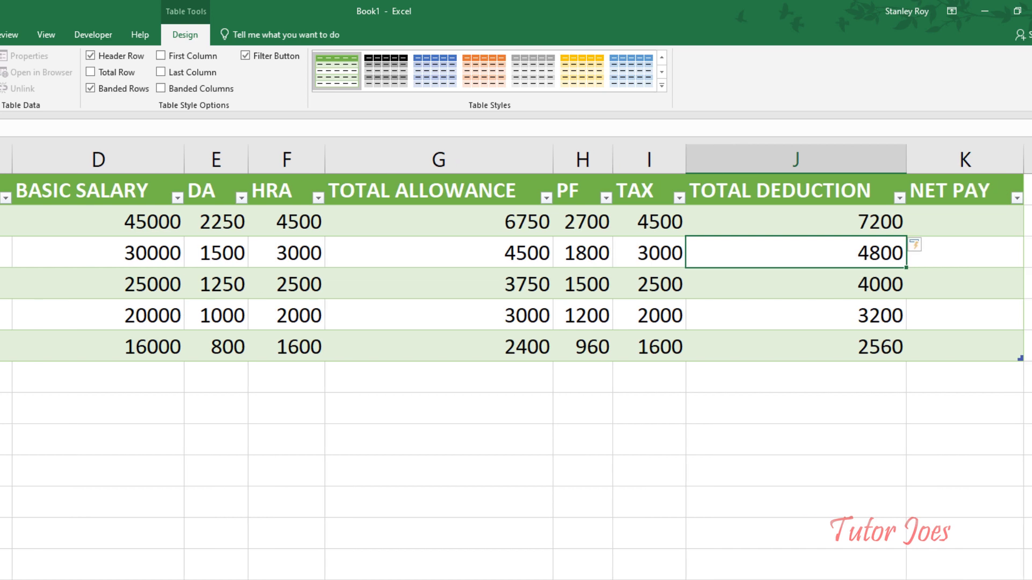
left_click(931, 221)
type("=")
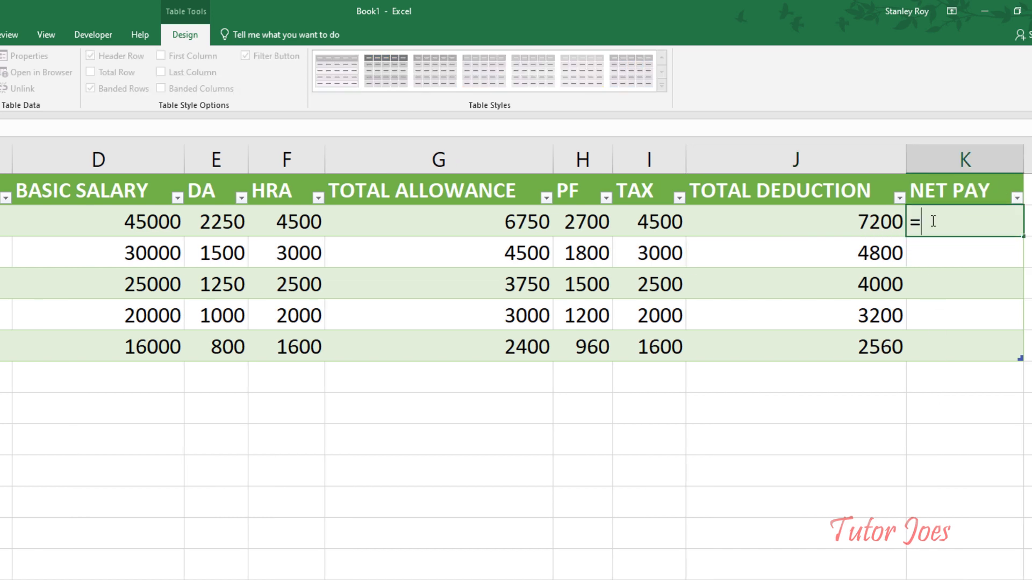
key("Left")
key("Left")
key("Left")
key("Left")
key("Left")
key("Left")
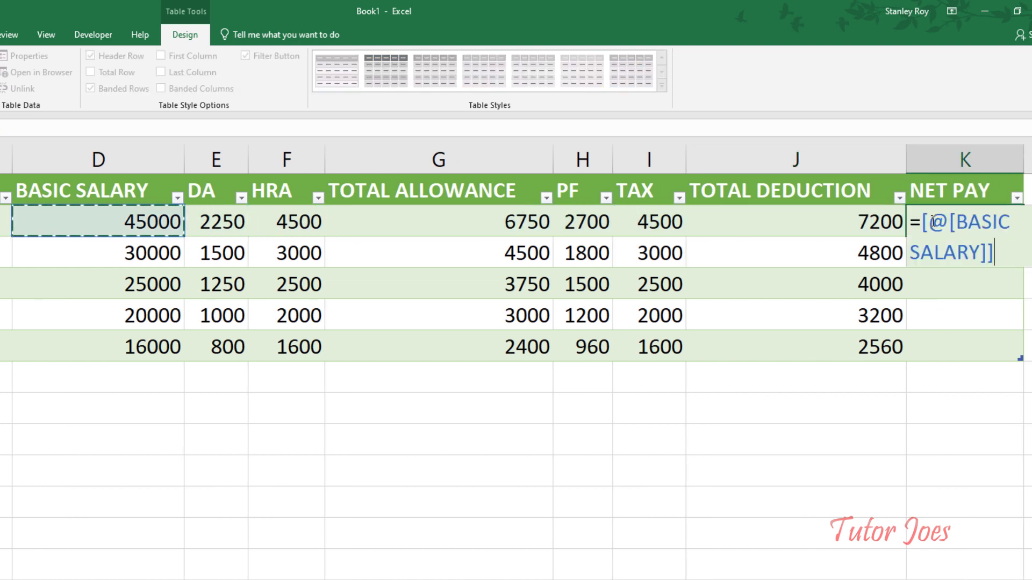
type("+")
key("Left")
key("Left")
key("Up")
key("Down")
key("Left")
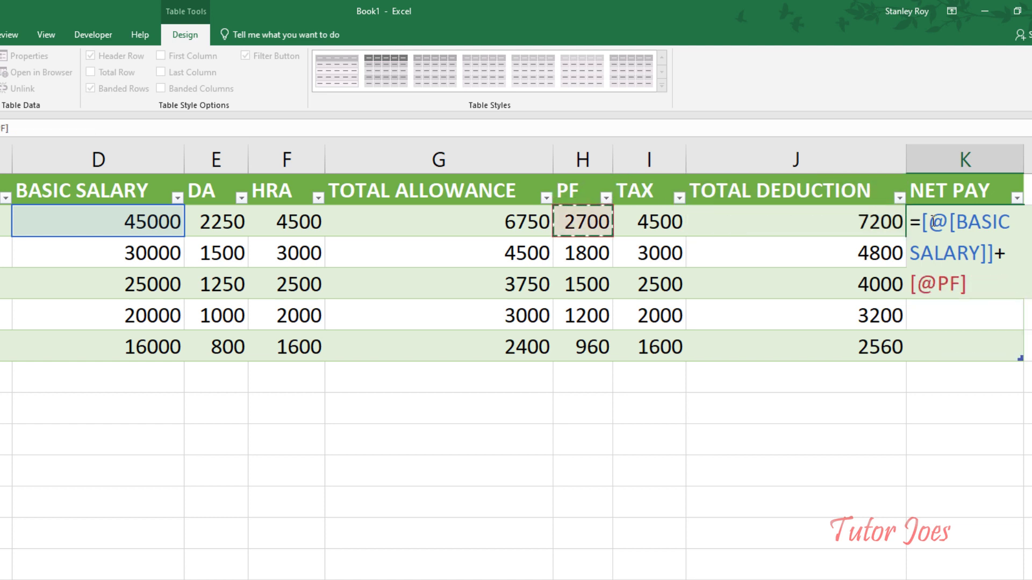
key("Left")
type("-")
key("Up")
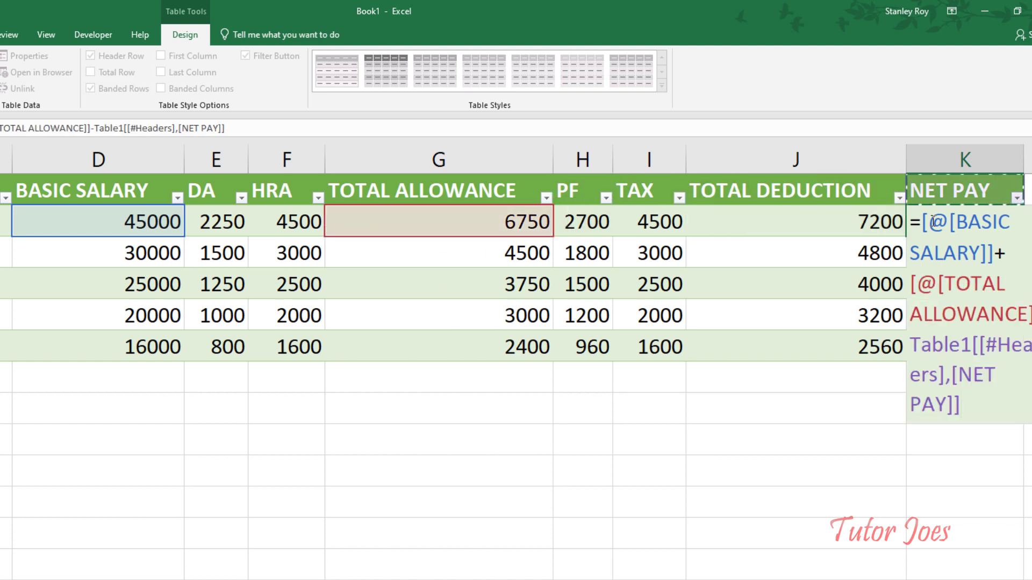
key("Down")
key("Left")
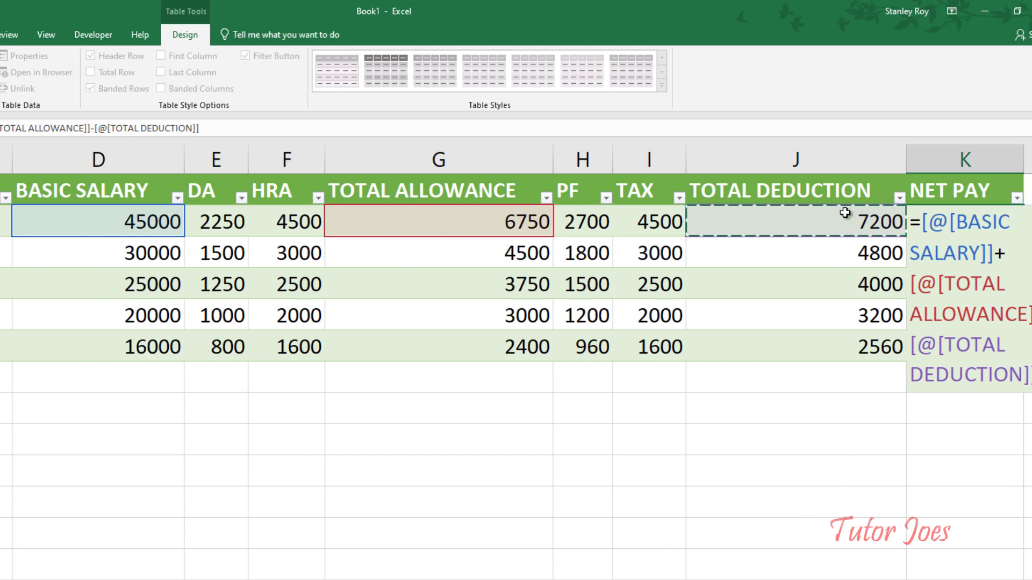
key("Return")
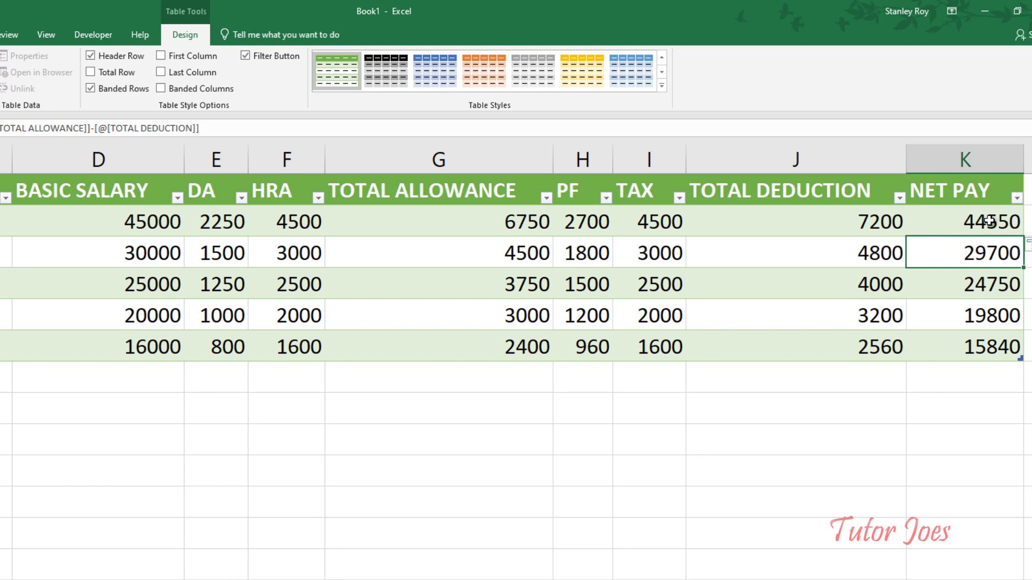
left_click_drag(991, 221, 992, 346)
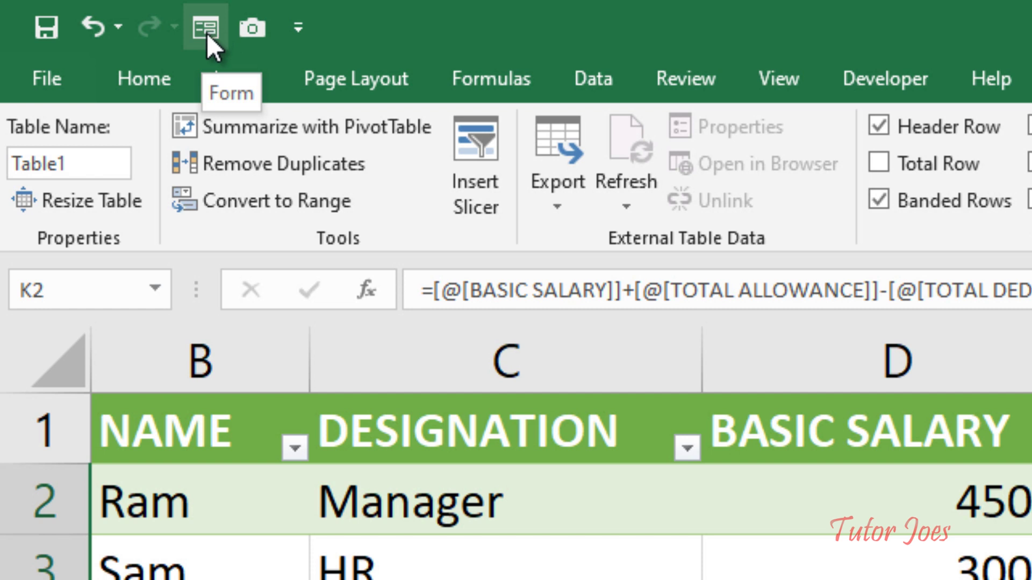
In Excel Options, remove Form and Camera from the Quick Access Toolbar list.
left_click(53, 74)
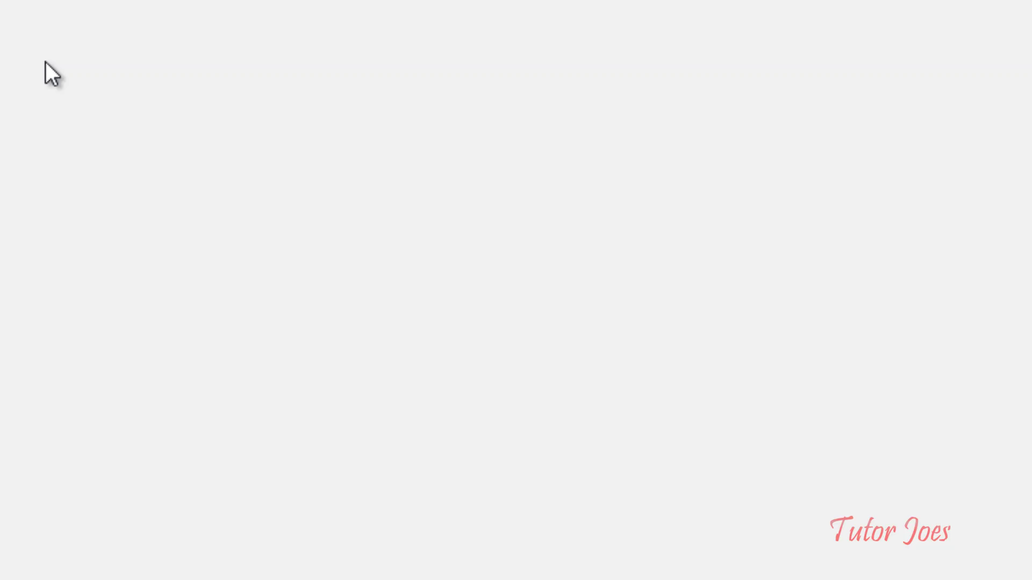
left_click(54, 512)
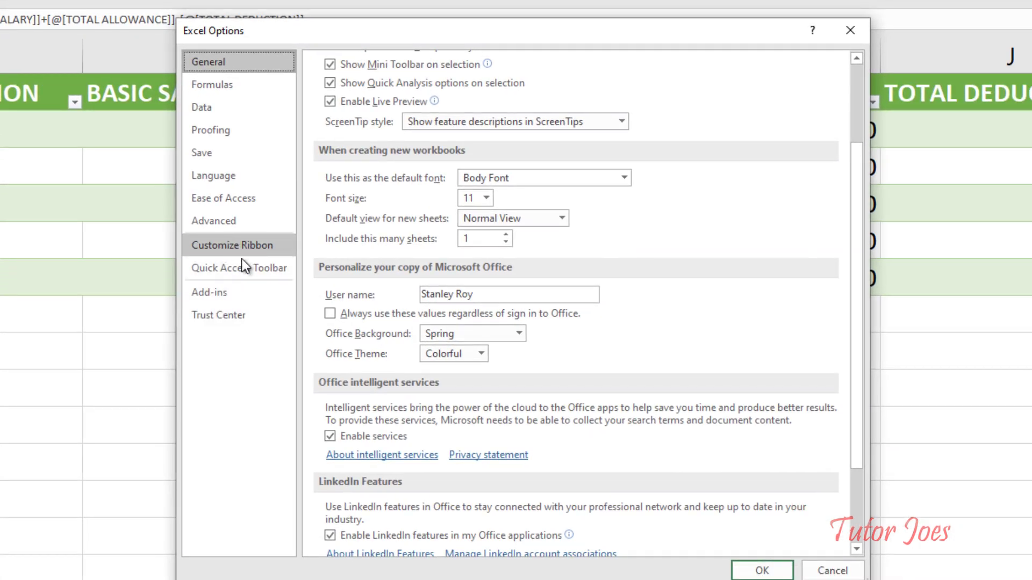
left_click(247, 279)
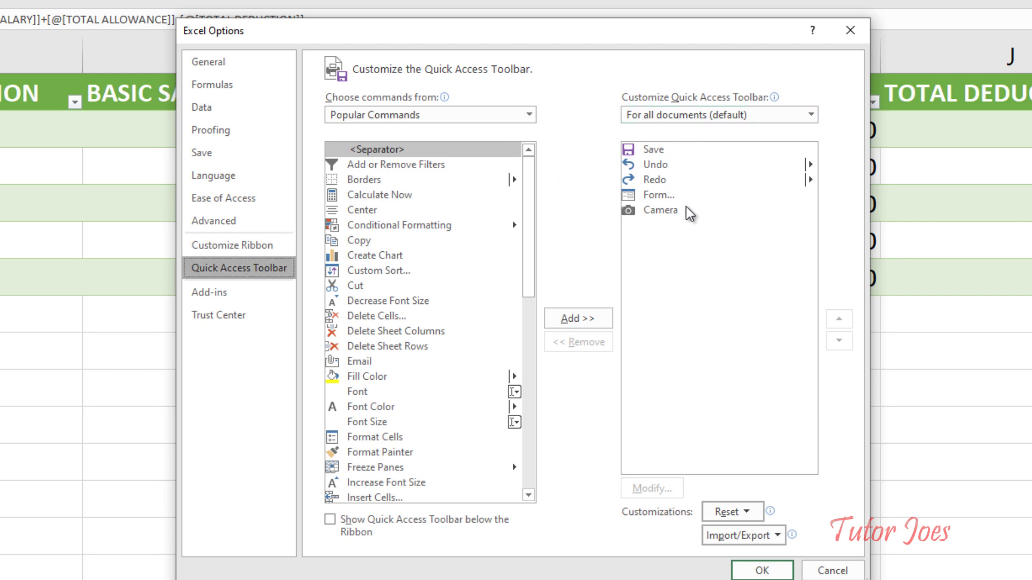
mouse_move(773, 97)
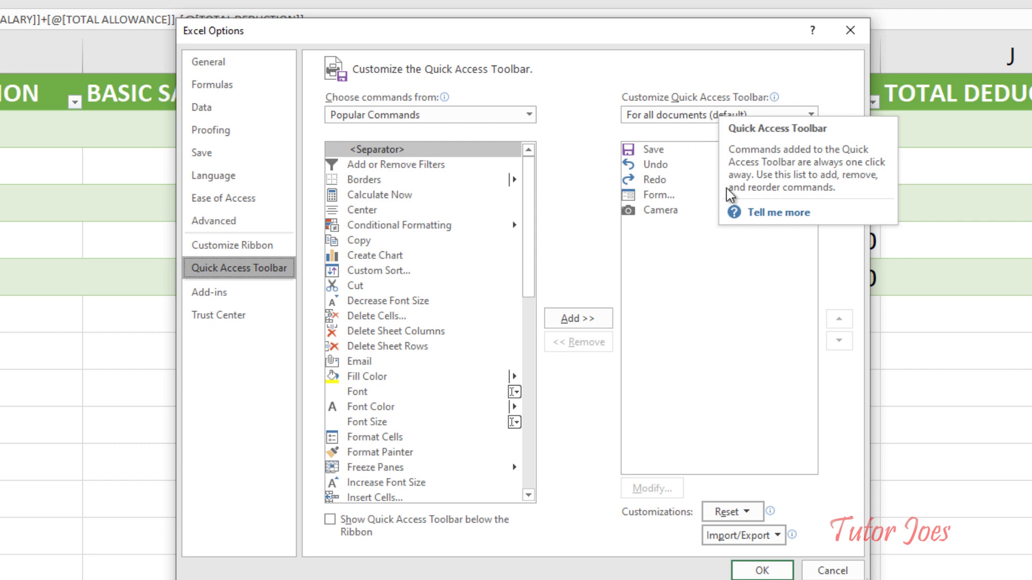
left_click(672, 209)
left_click(674, 195)
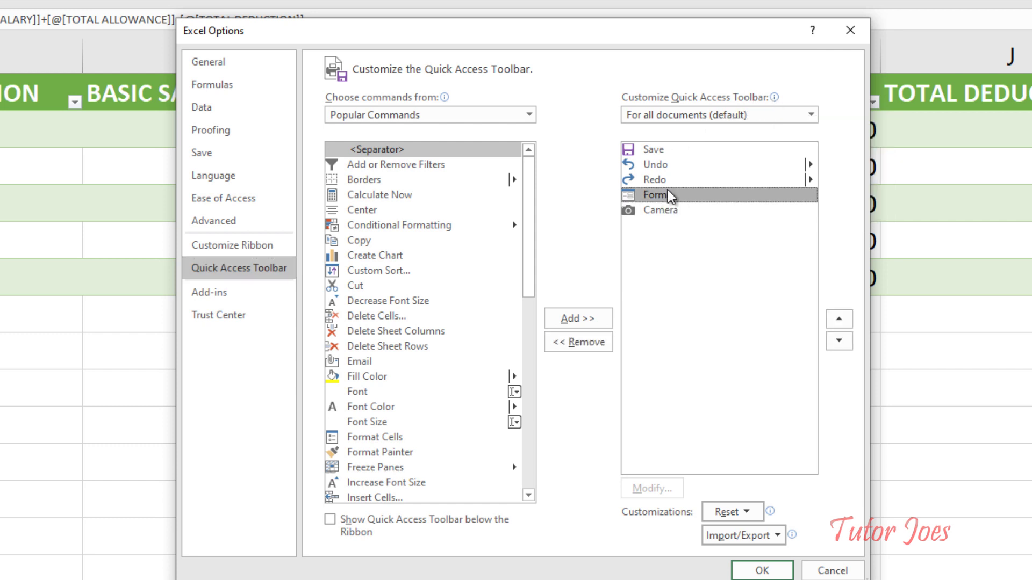
left_click(602, 344)
left_click(602, 347)
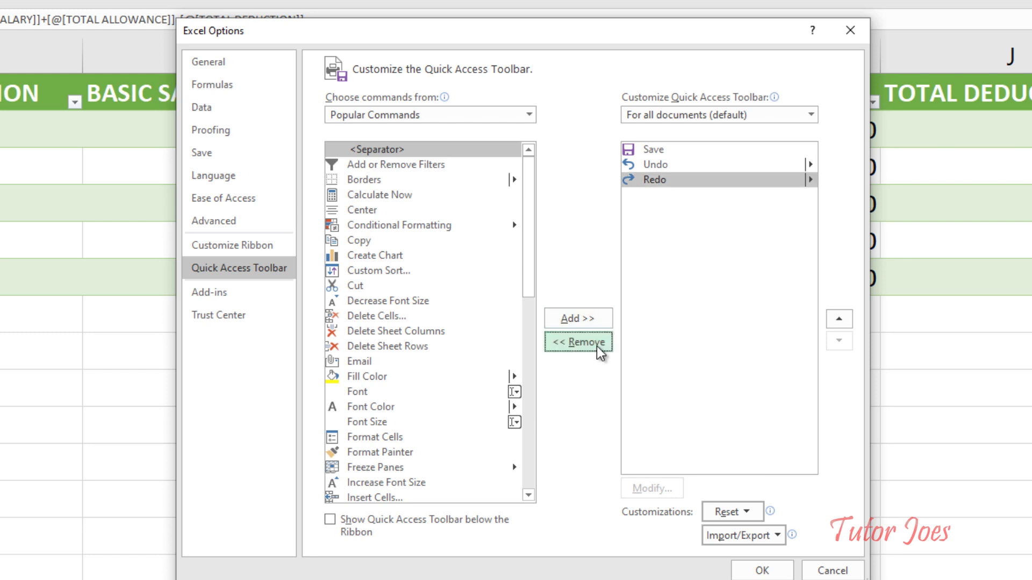
Add Form... from Commands Not in the Ribbon to the Quick Access Toolbar and apply.
left_click(476, 115)
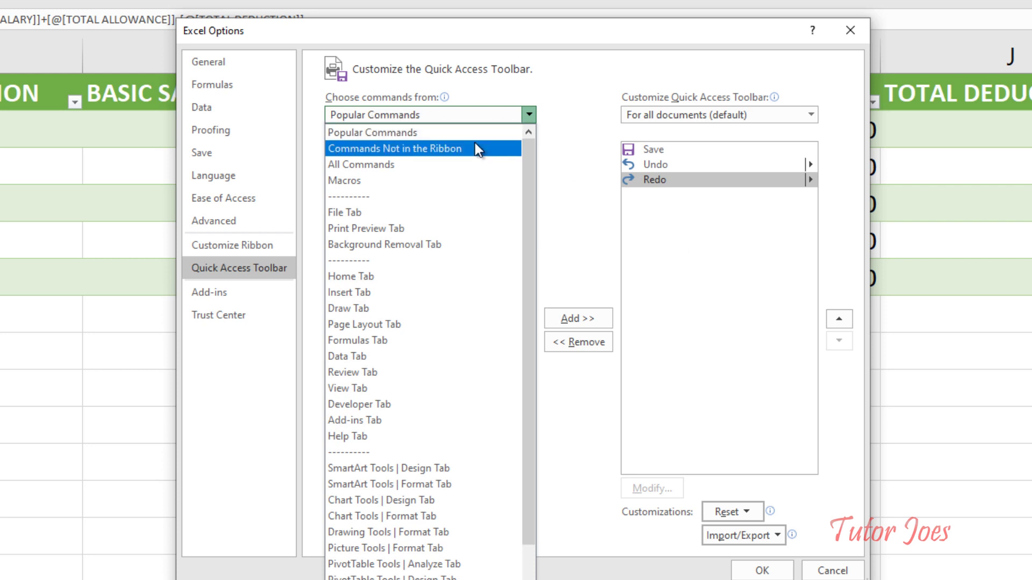
left_click(433, 154)
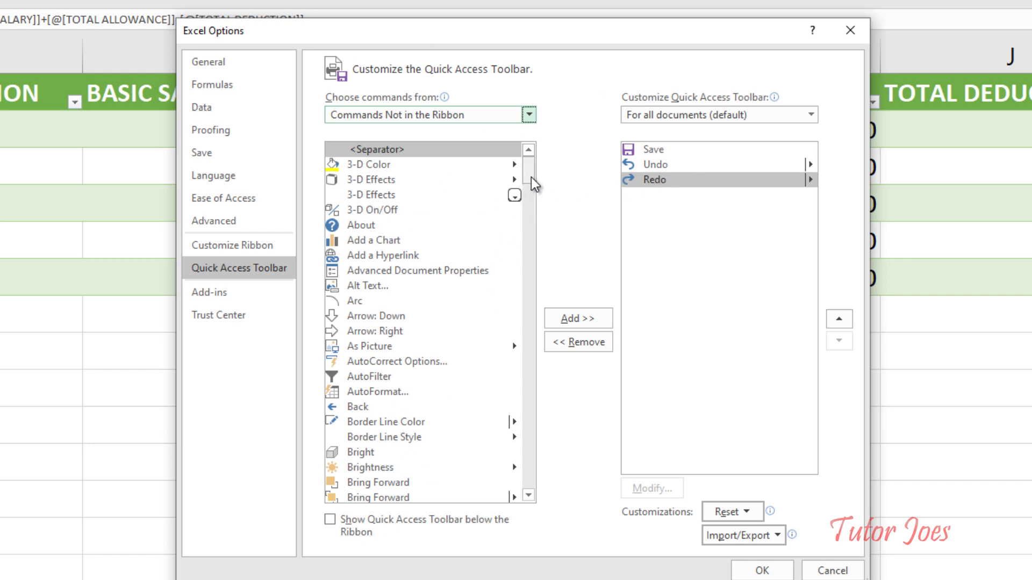
left_click_drag(530, 185, 537, 269)
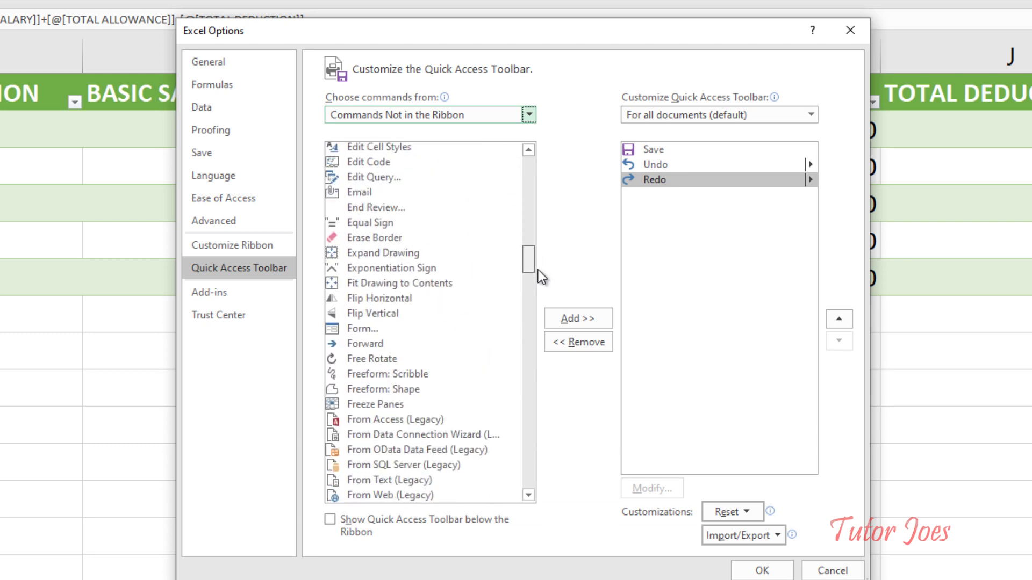
left_click(410, 328)
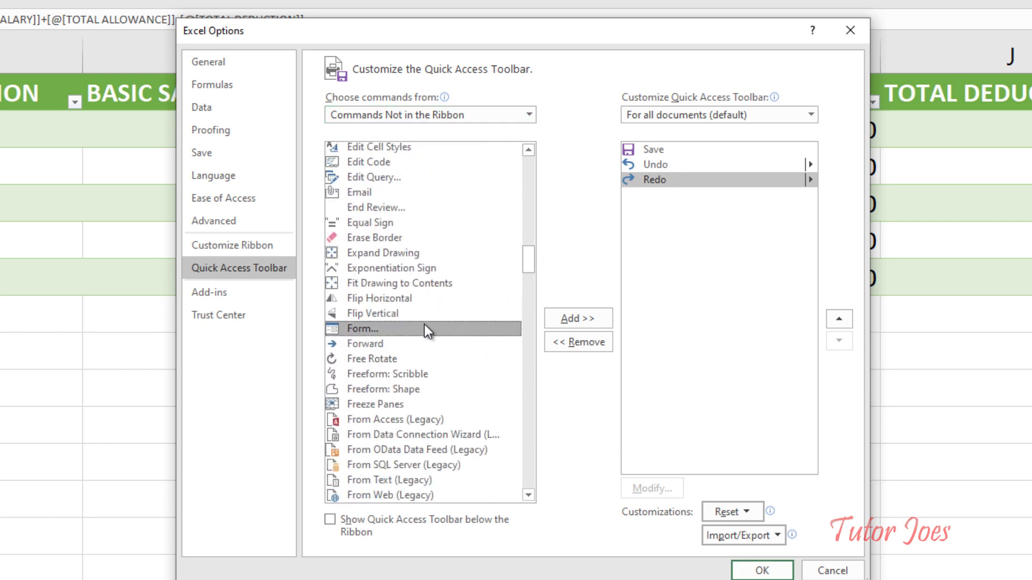
left_click(574, 317)
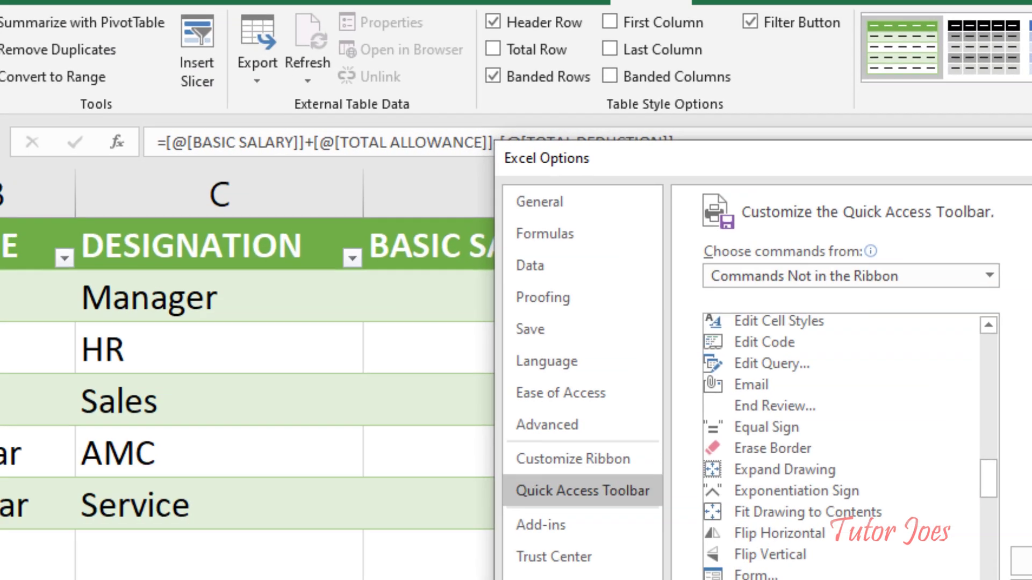
left_click(762, 570)
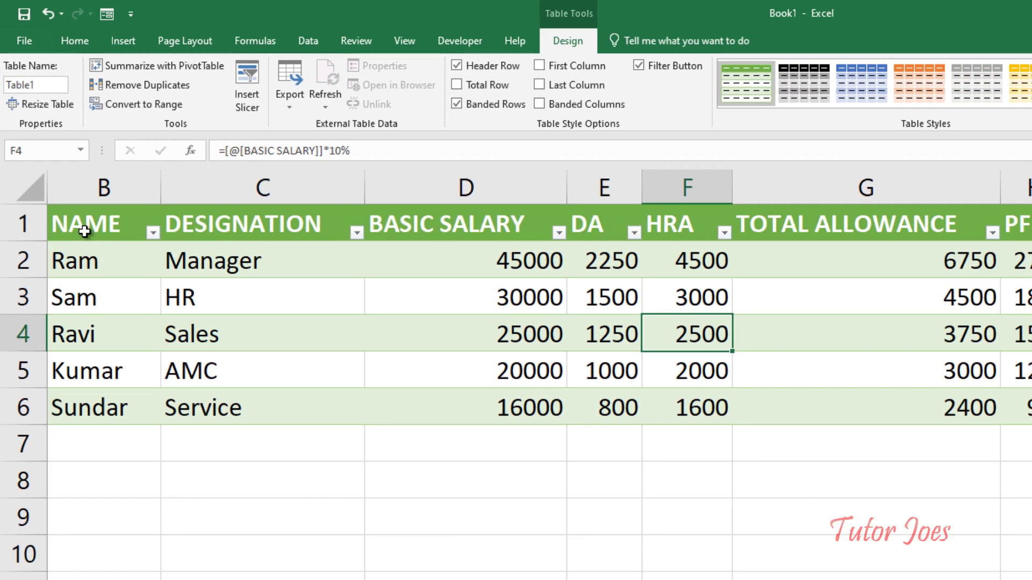
Select the salary table range and open its data form, moved down to reveal the table.
mouse_move(85, 226)
left_mouse_down()
mouse_move(1016, 371)
mouse_move(1016, 407)
left_mouse_up()
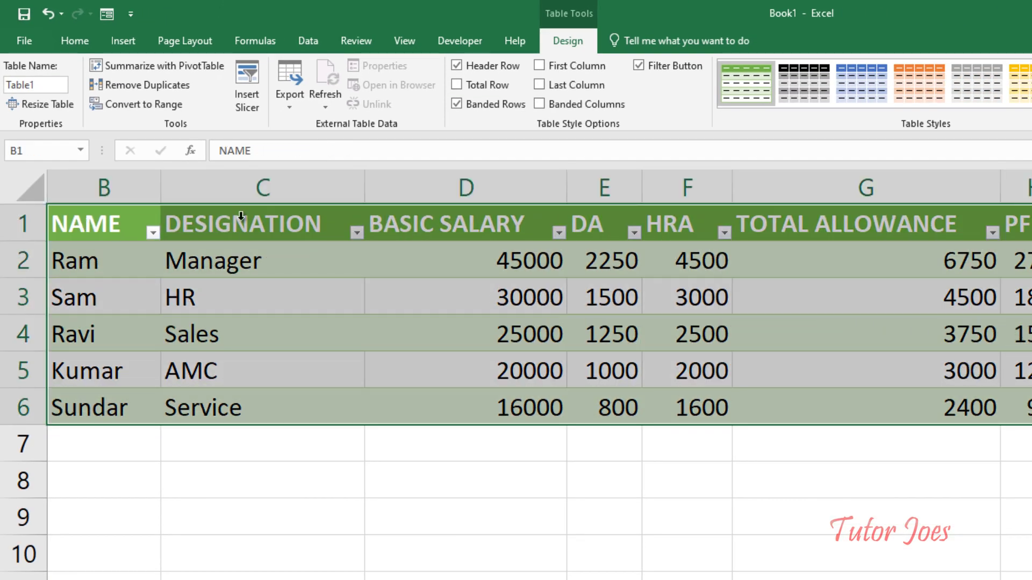
left_click(106, 16)
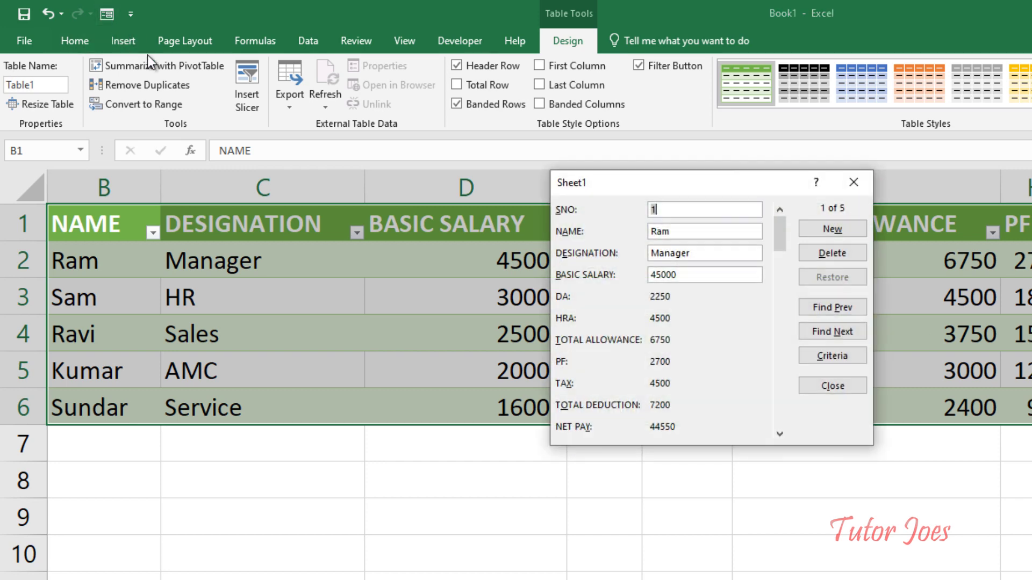
left_click_drag(614, 179, 651, 398)
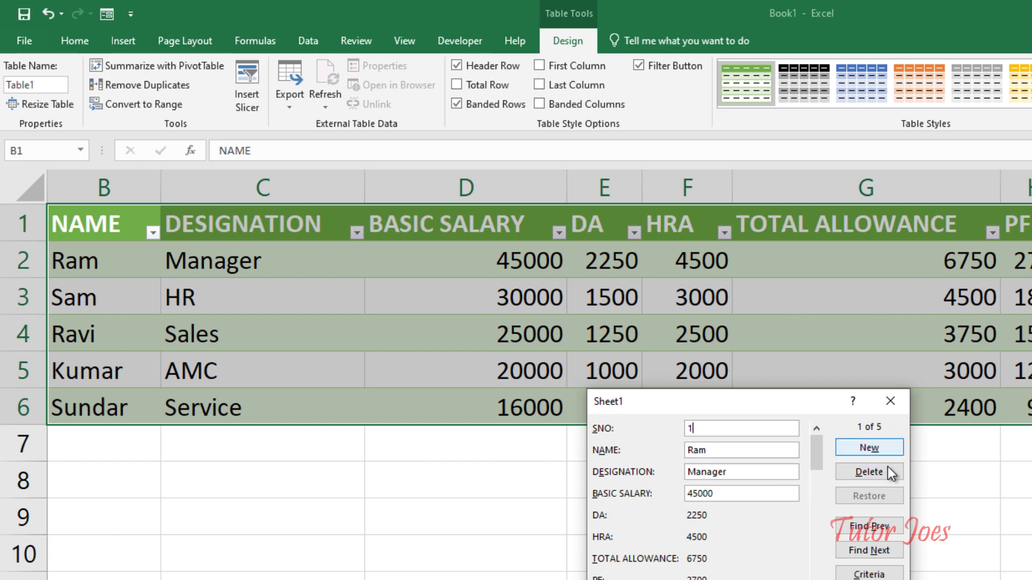
Browse records forward to 5 of 5, back to the first, then forward again to 5 of 5.
left_click(890, 553)
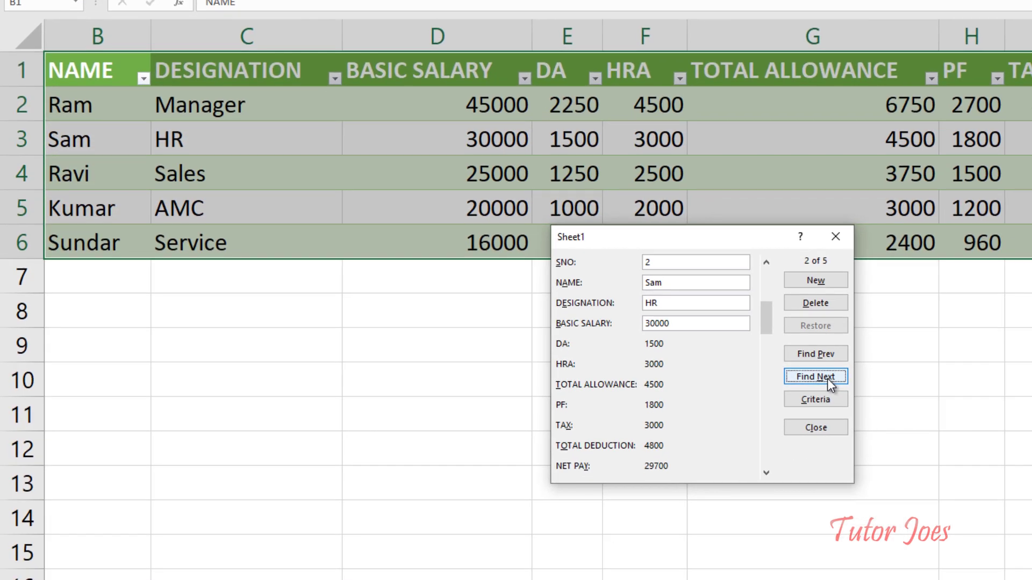
left_click(825, 378)
left_click(825, 379)
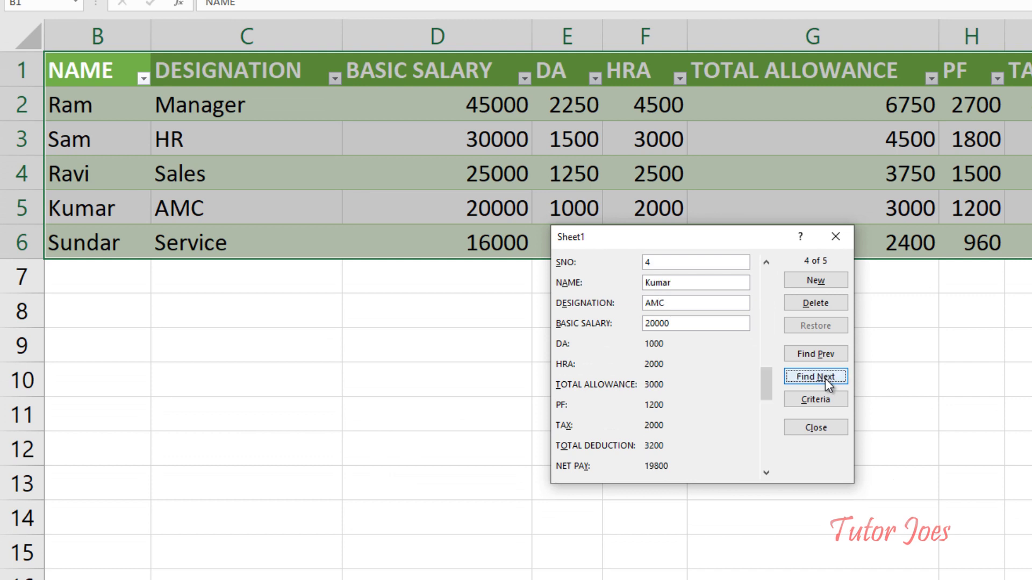
left_click(824, 378)
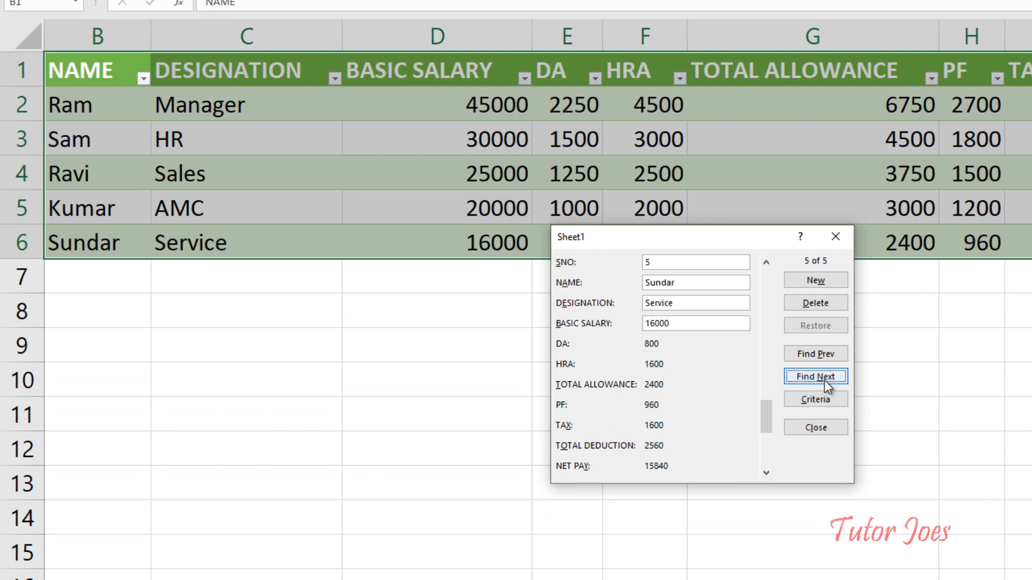
left_click(824, 354)
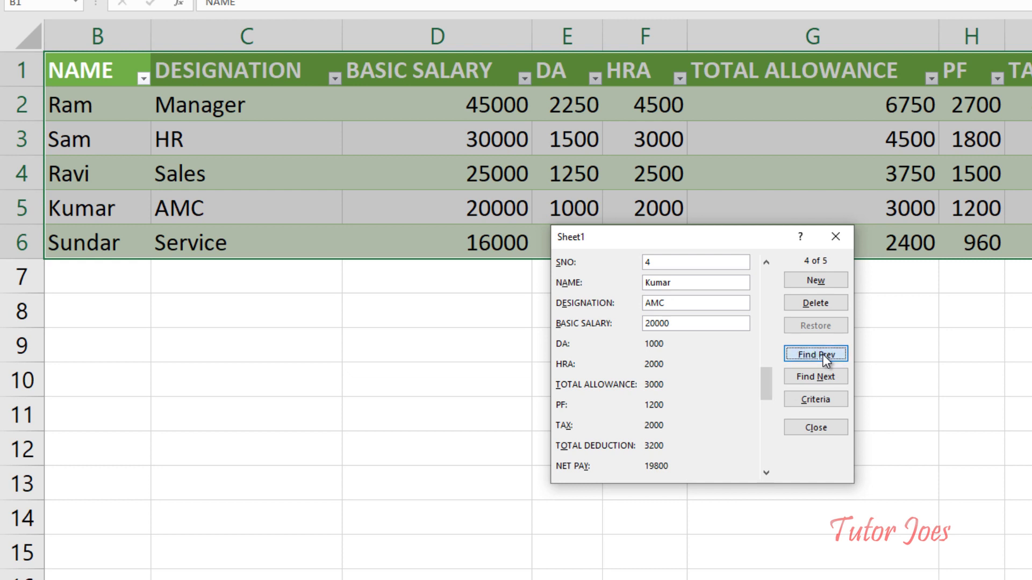
left_click(823, 354)
left_click(822, 354)
left_click(821, 353)
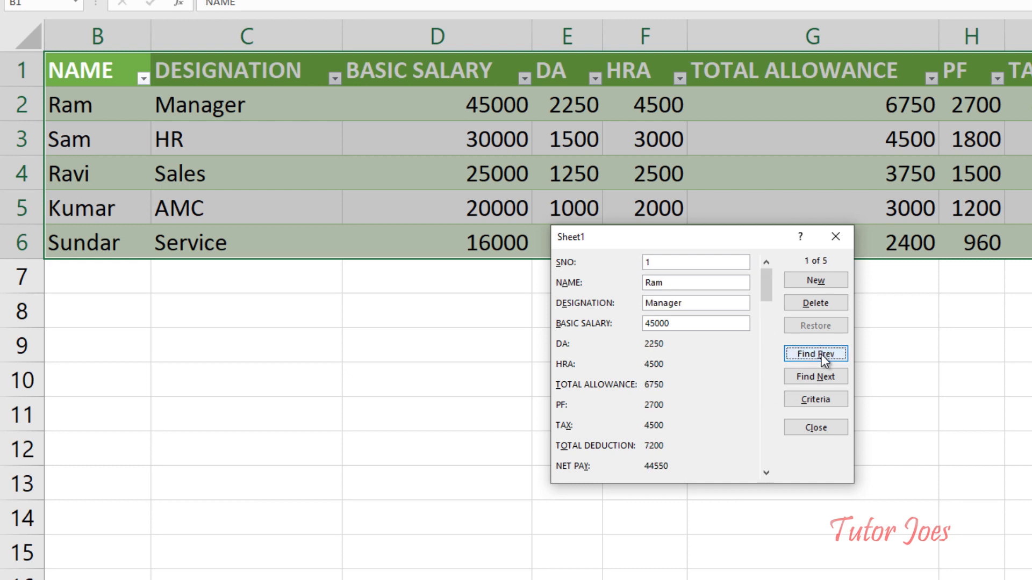
left_click(821, 379)
left_click(820, 382)
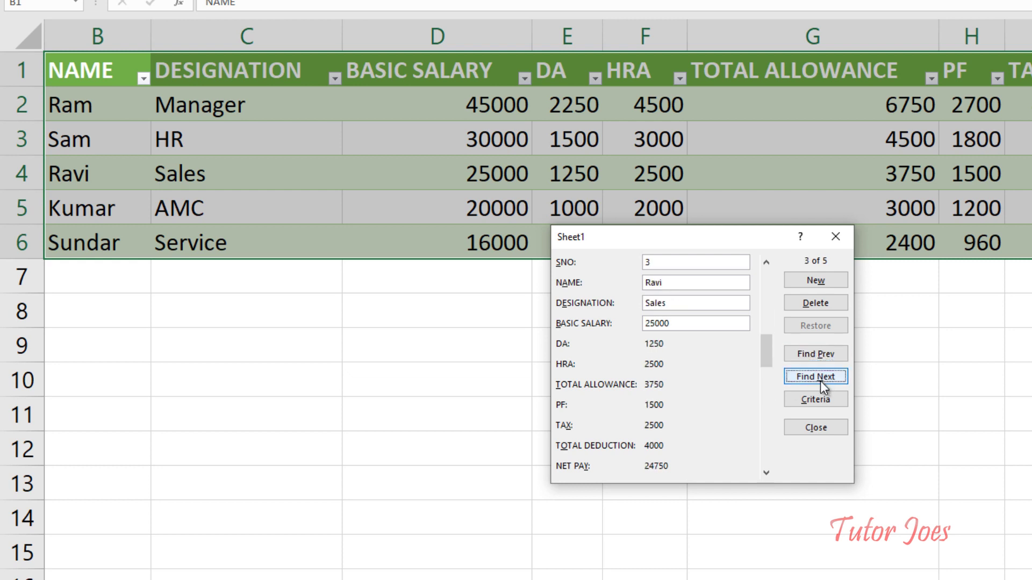
left_click(820, 382)
left_click(821, 382)
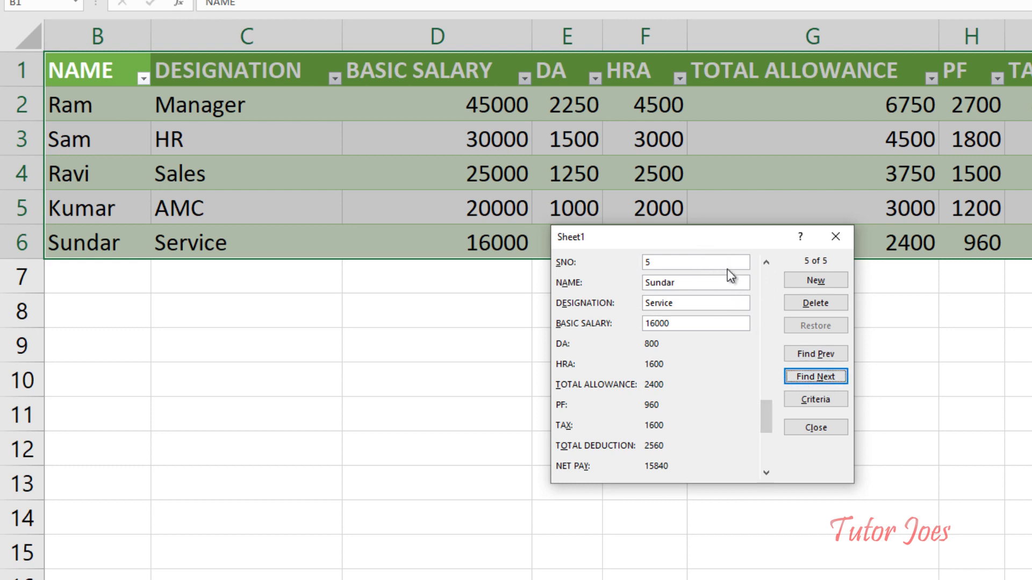
left_click_drag(724, 222, 731, 149)
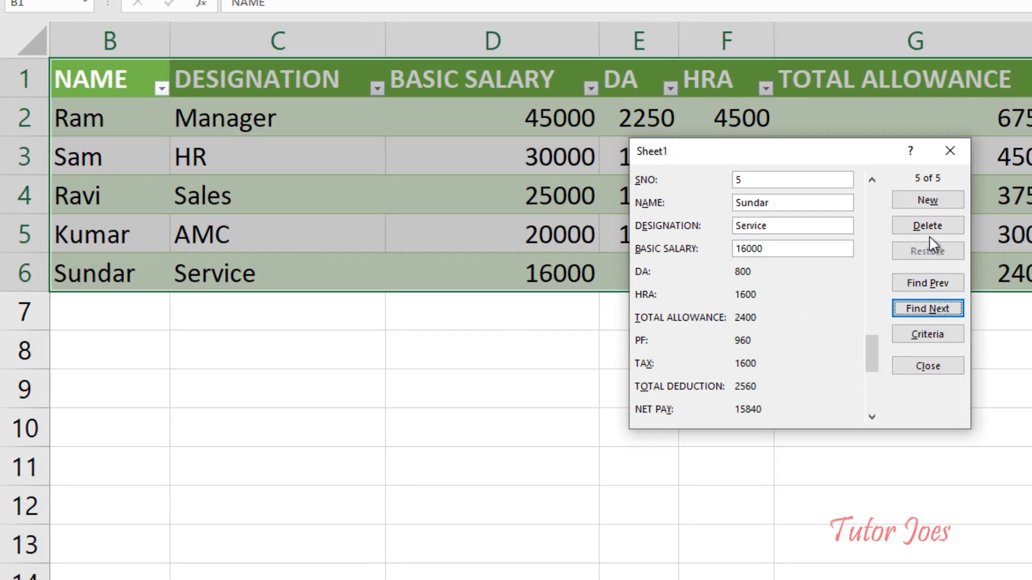
Permanently delete the displayed employee record, close the form, and reopen it with Alt+4.
left_click(934, 230)
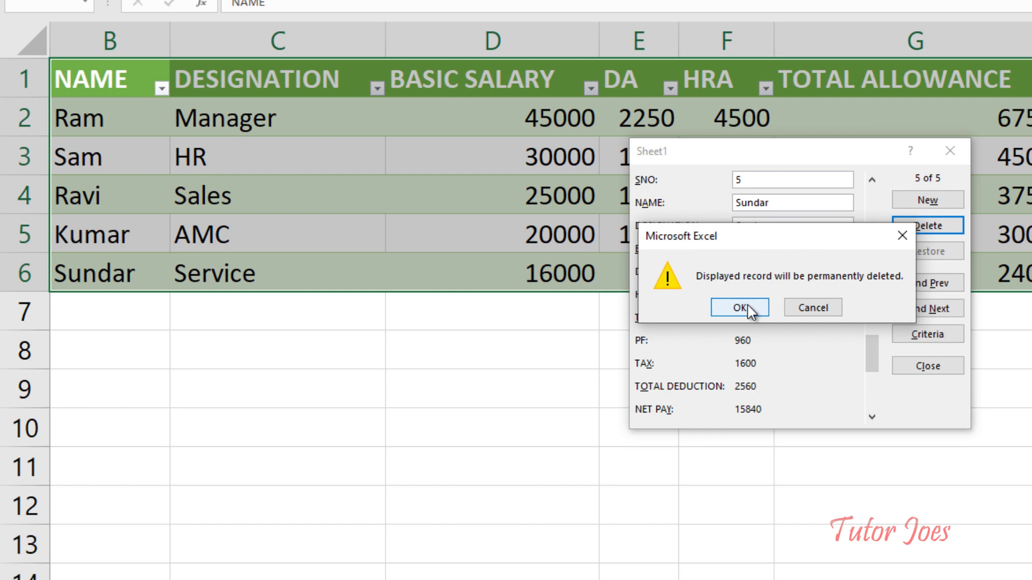
left_click(747, 306)
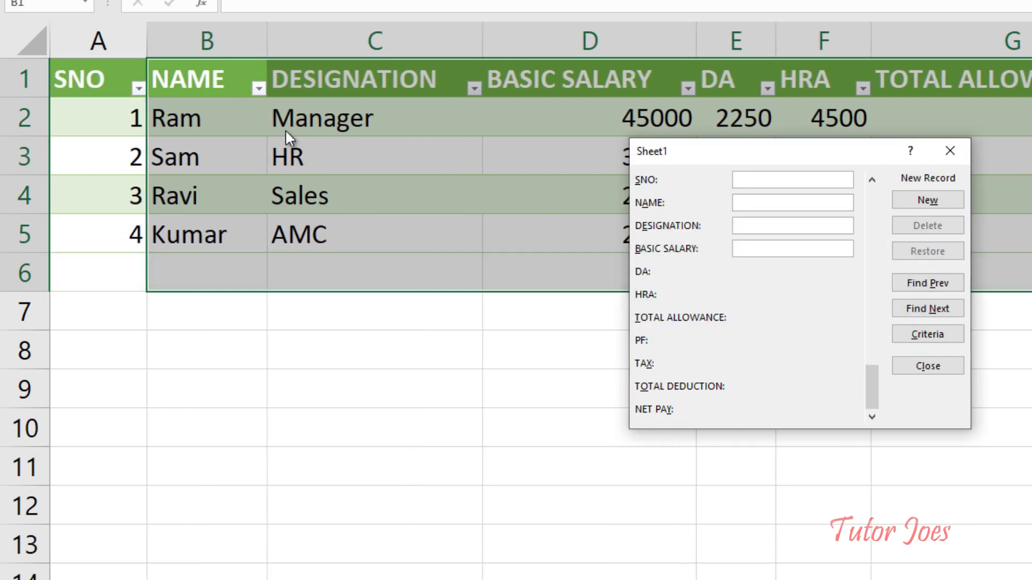
left_click(950, 151)
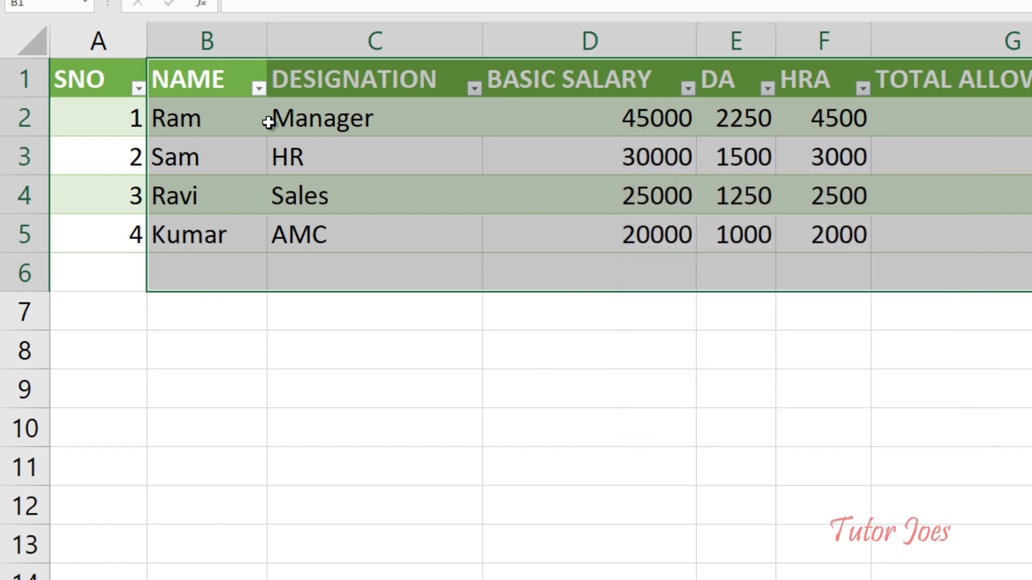
left_click(110, 118)
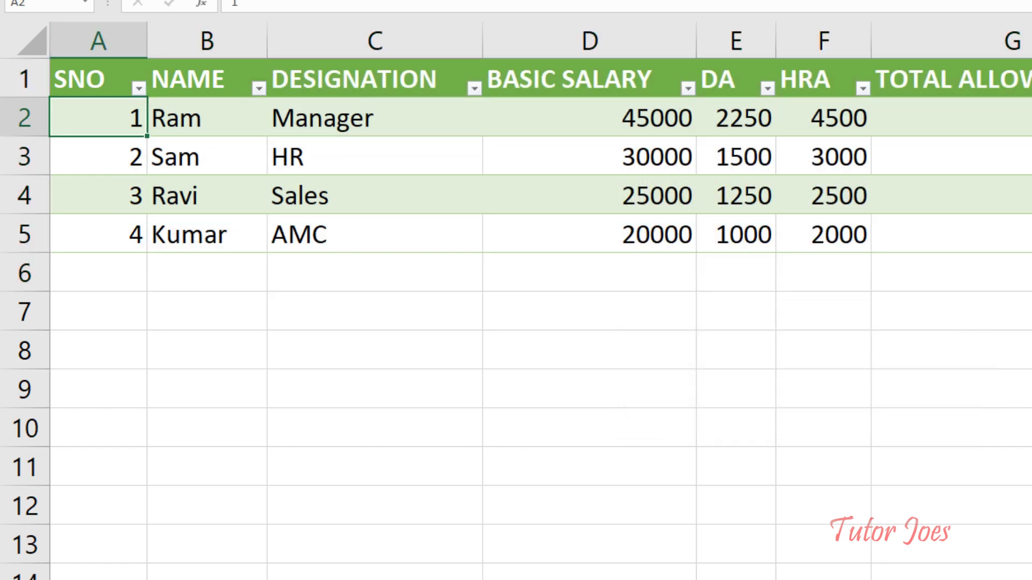
key("alt+4")
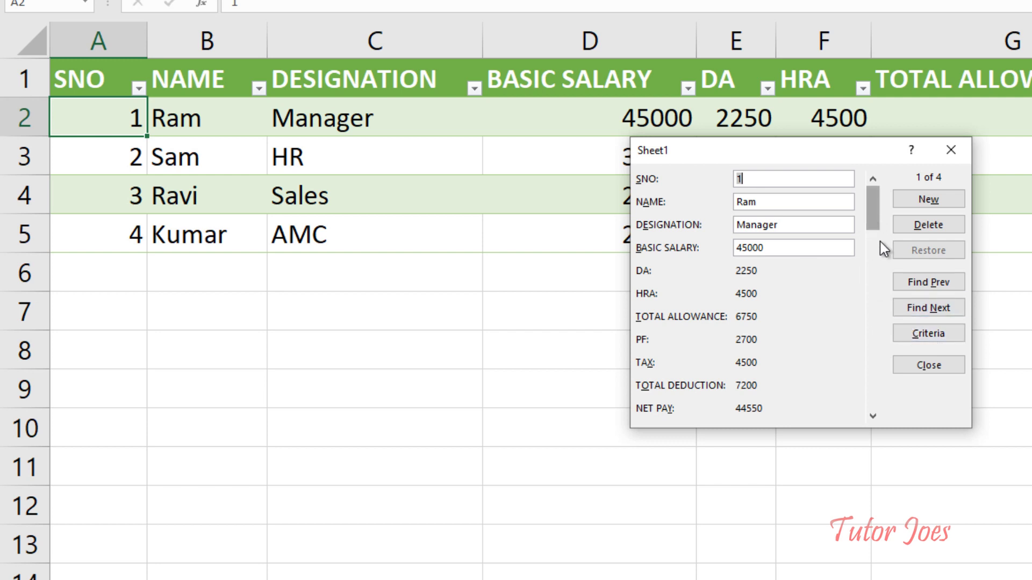
Find records with NET PAY >=30000, checking next and previous matches, then close the form.
mouse_move(880, 241)
left_mouse_down()
mouse_move(882, 295)
mouse_move(865, 364)
mouse_move(872, 185)
left_mouse_up()
left_click(921, 299)
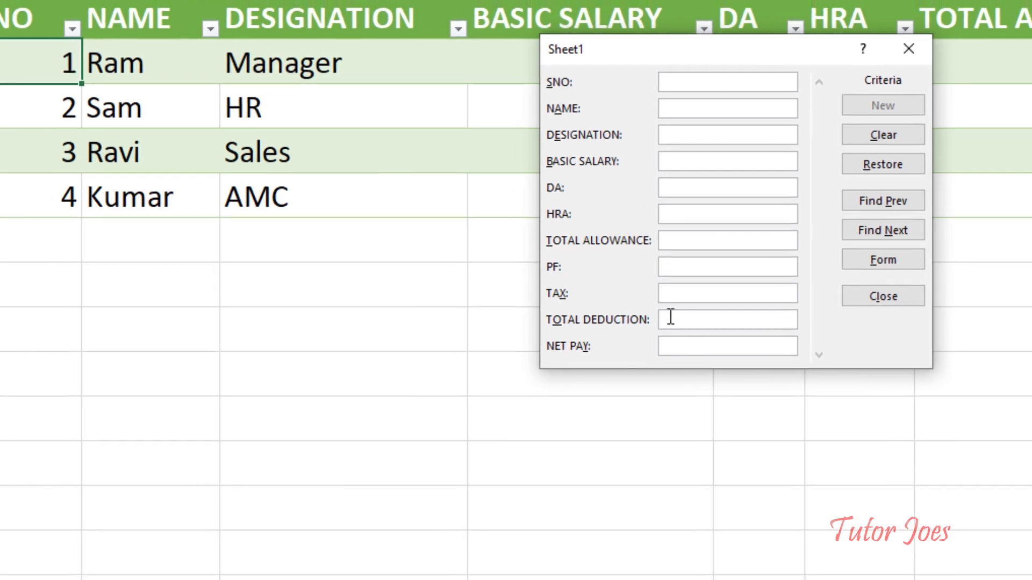
left_click(739, 348)
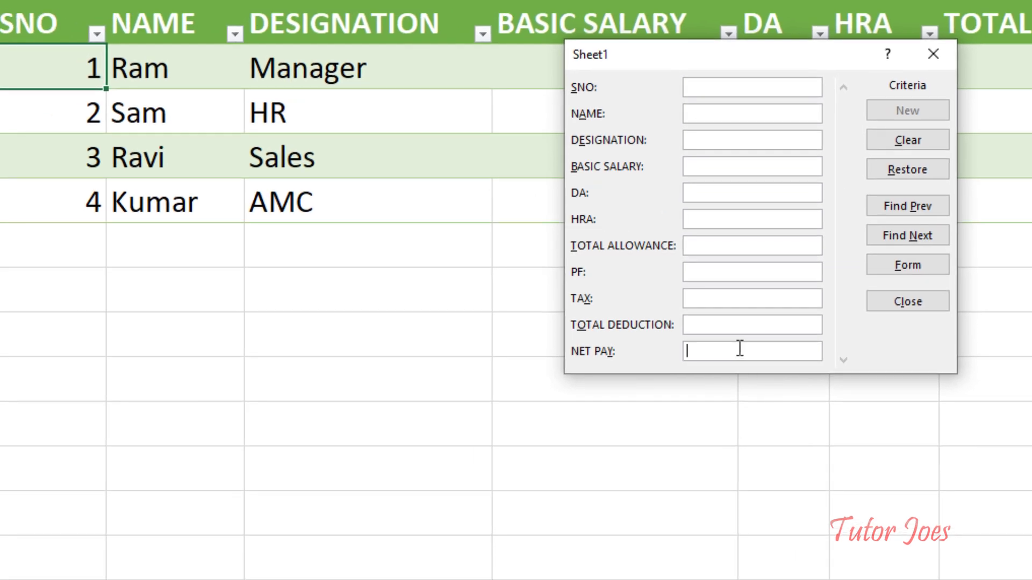
type(">=")
type("30000")
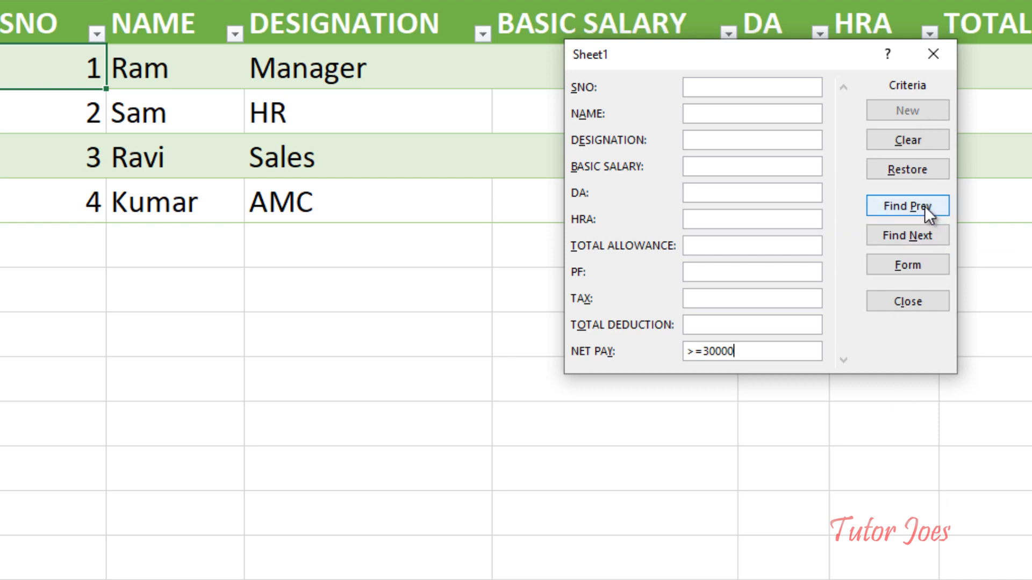
left_click(926, 232)
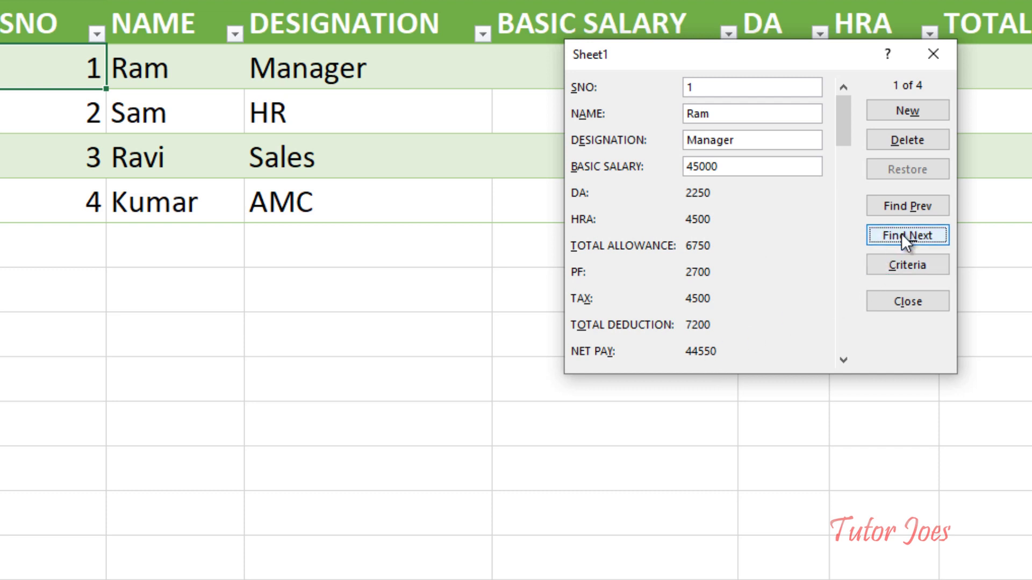
left_click(913, 207)
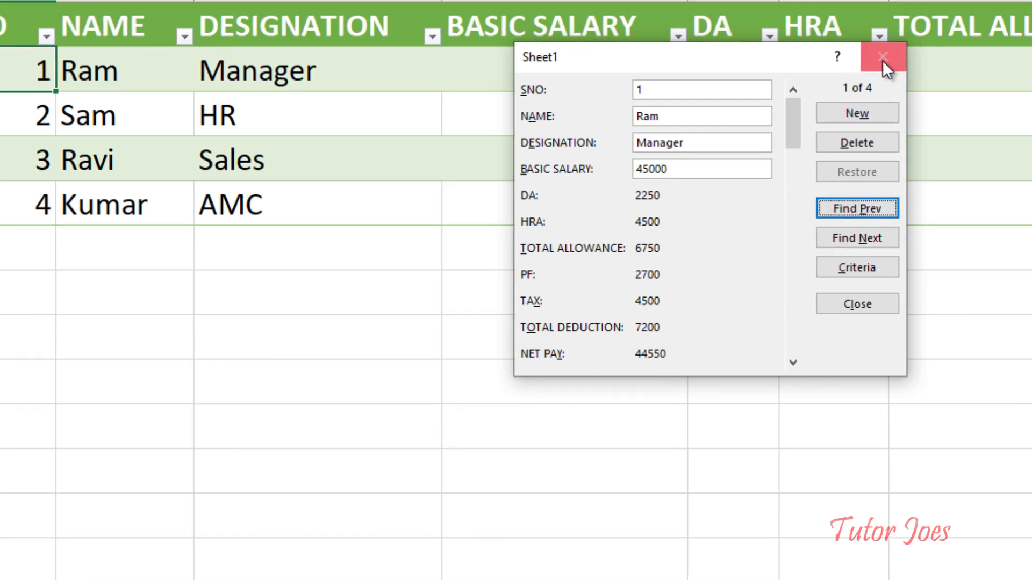
left_click(883, 59)
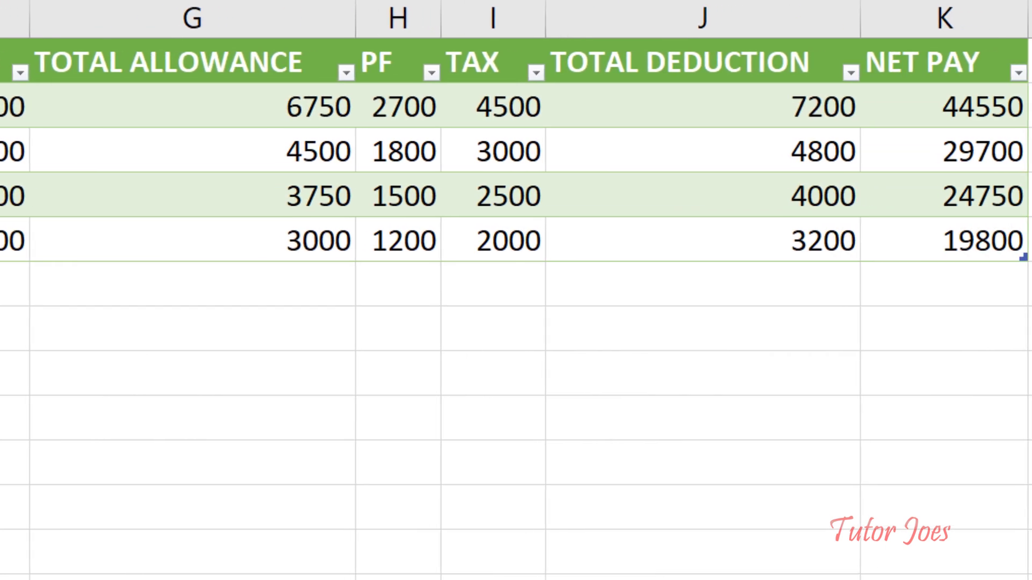
From cell K2, enter a NET PAY search criterion of >=20000 in the data form.
left_click(908, 108)
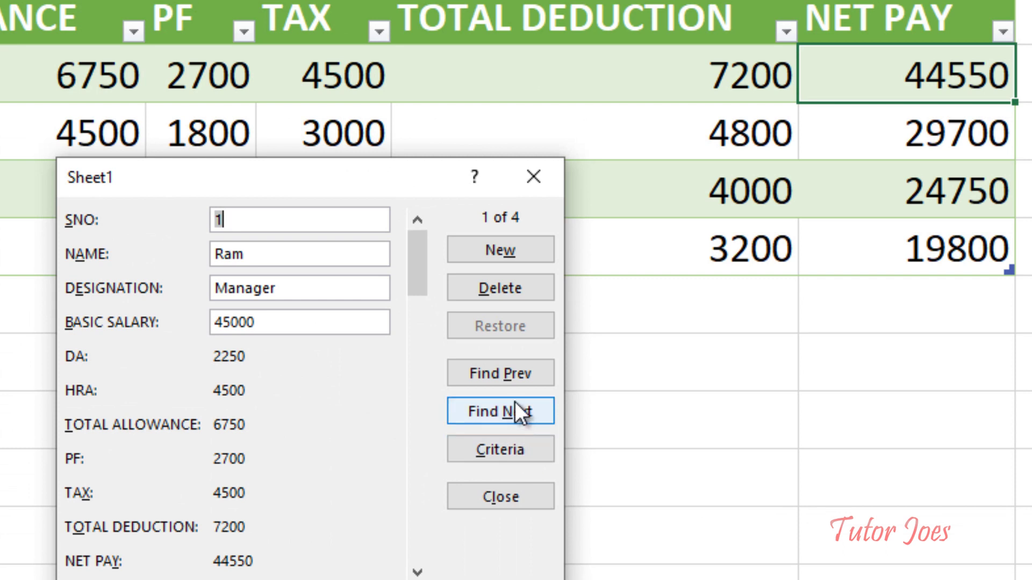
left_click(496, 452)
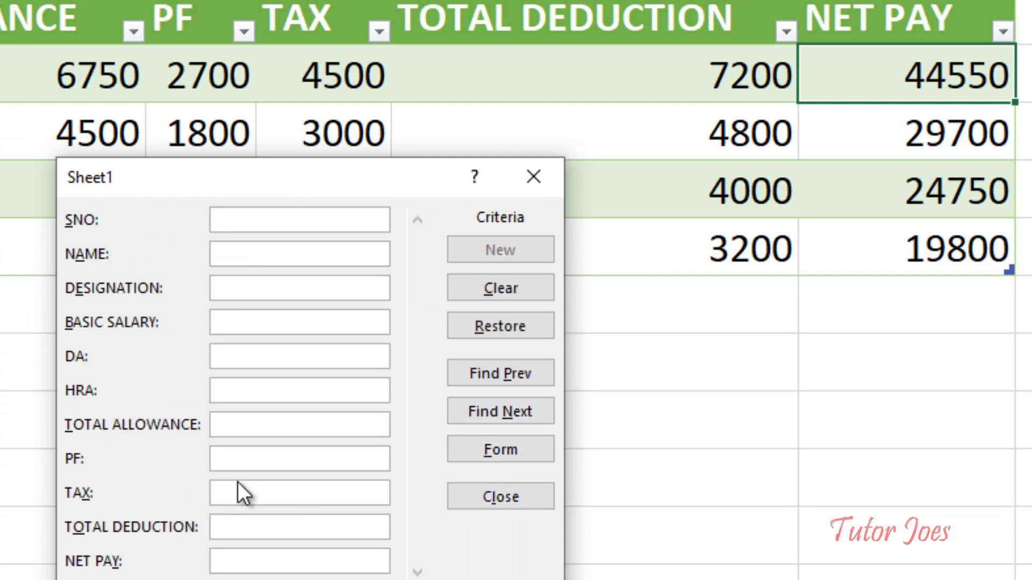
left_click(256, 560)
type(">=20")
type("000")
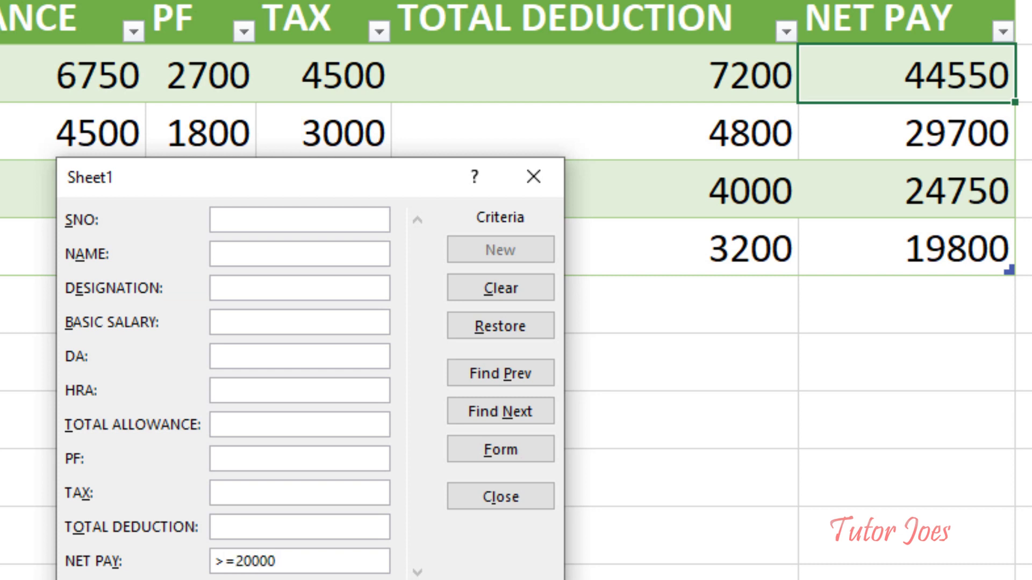
Step forward and back through the matches, ending on record 3: Sales, net pay 24750.
left_click(520, 412)
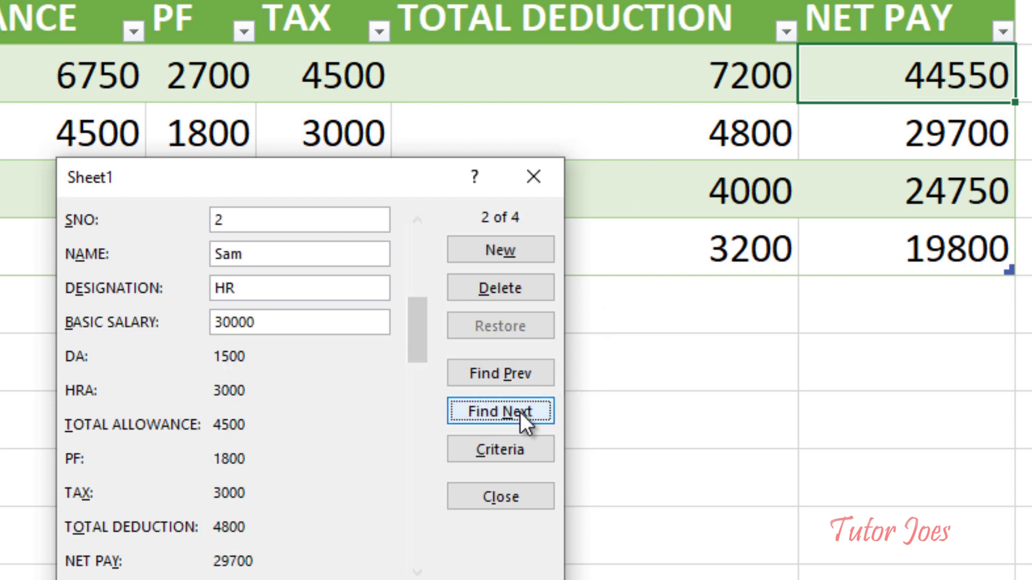
left_click(520, 411)
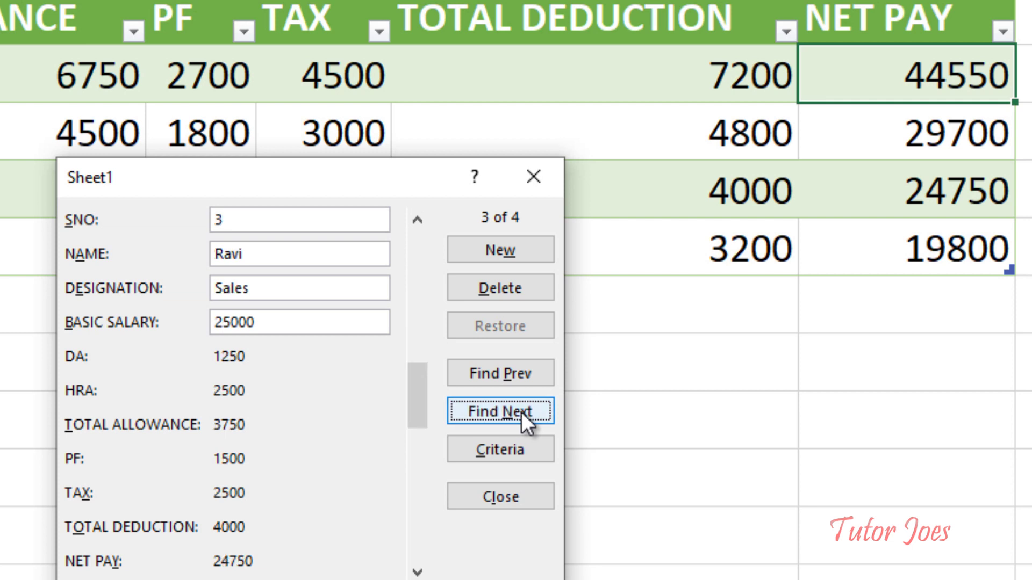
left_click(528, 371)
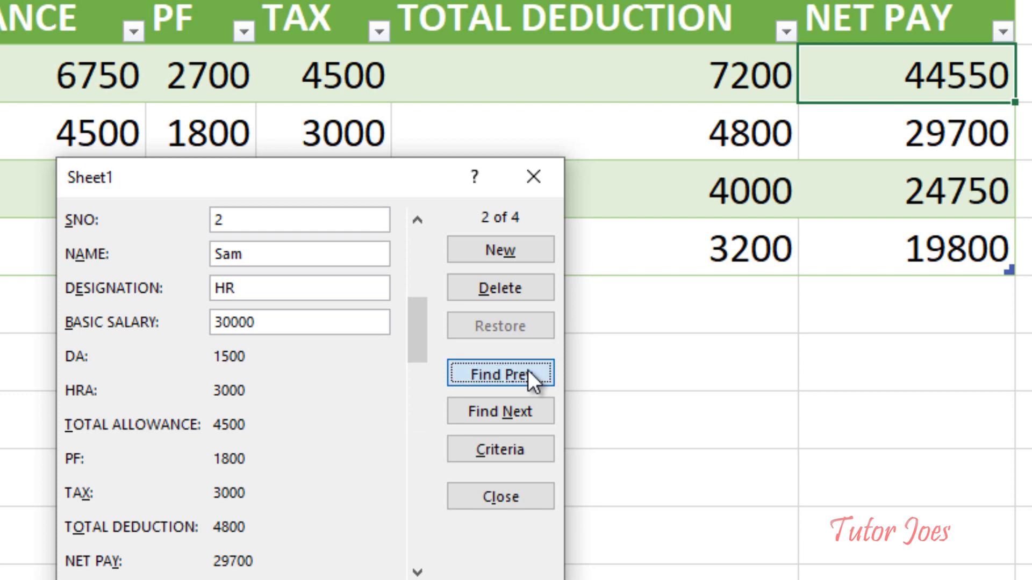
left_click(528, 371)
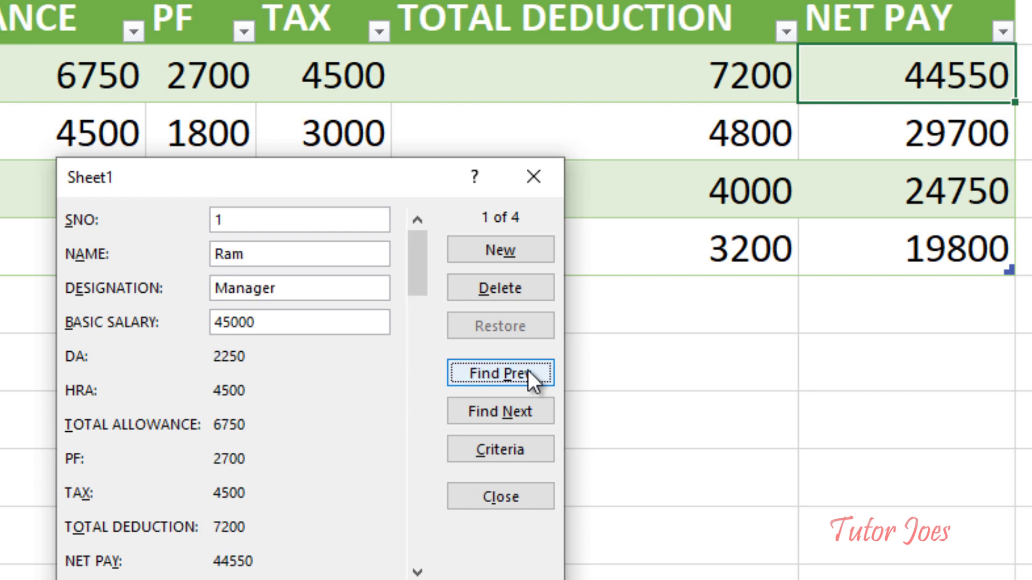
left_click(508, 414)
left_click(508, 414)
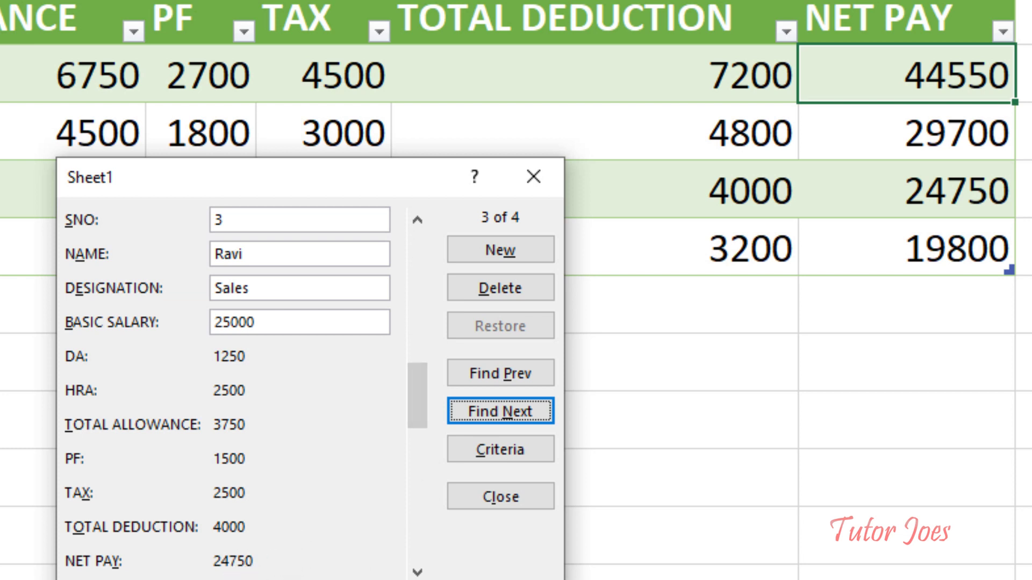
Add a new record with SNO 4, the employee's name, Manager, basic salary 50000, then close.
left_click_drag(391, 174, 244, 165)
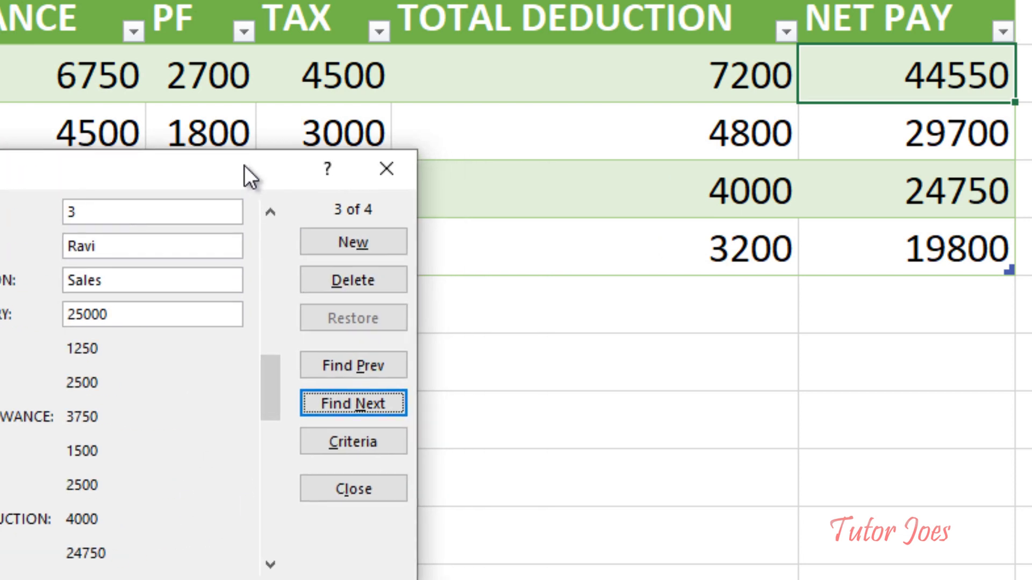
left_click(332, 248)
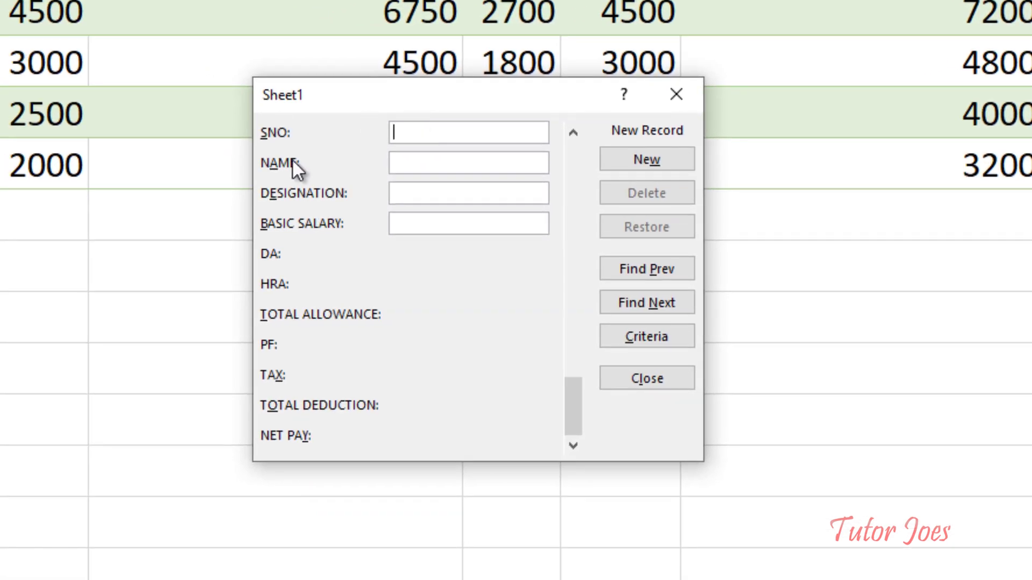
type("4")
left_click(472, 162)
type("Sa")
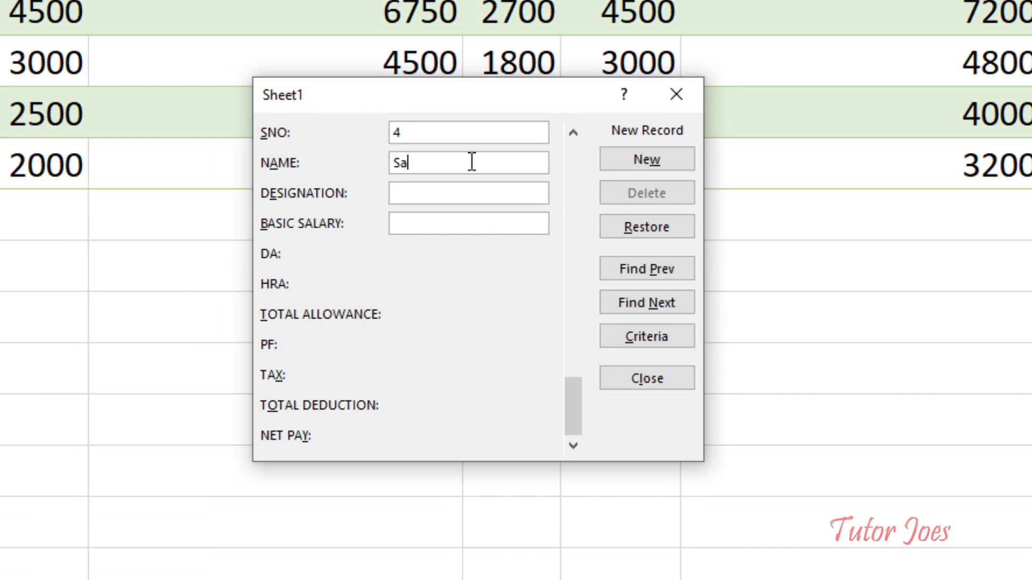
type("ra")
key("Tab")
type("Ma")
type("nager")
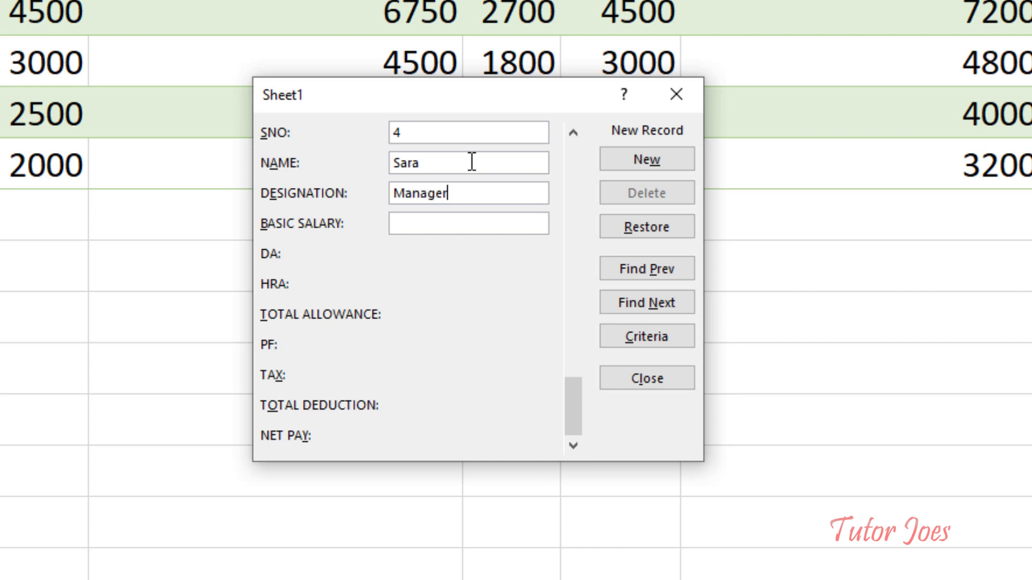
left_click(468, 225)
type("50000")
left_click(643, 165)
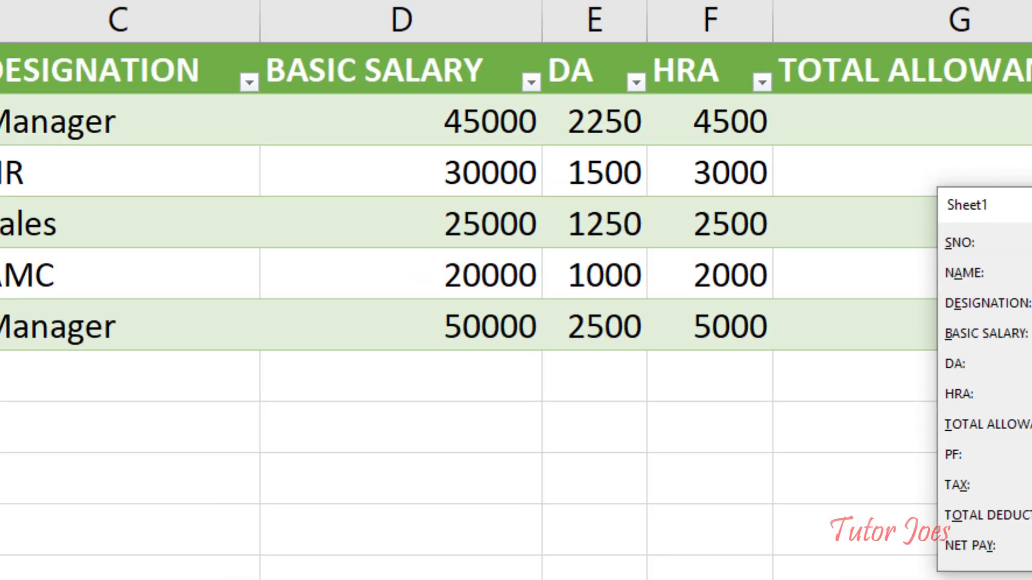
left_click(676, 95)
left_click(1026, 366)
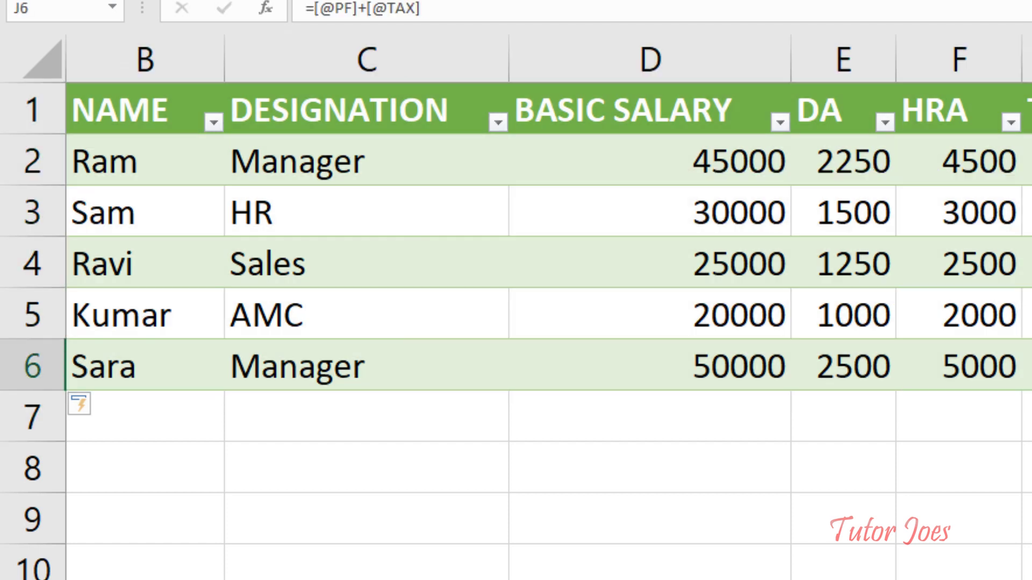
Reopen the data form from cell D4, move it up and left, then select A7.
left_click(591, 263)
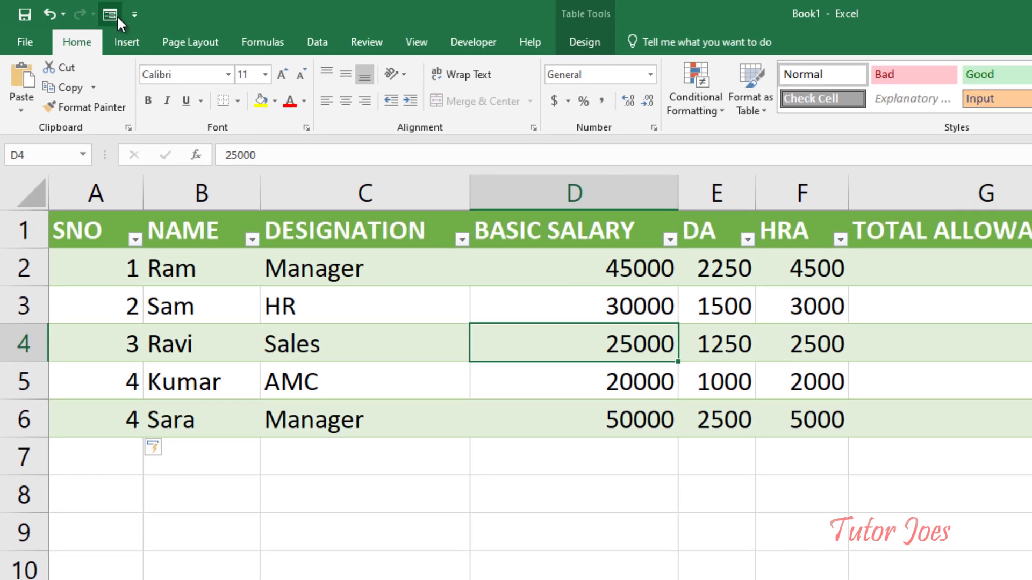
left_click(110, 14)
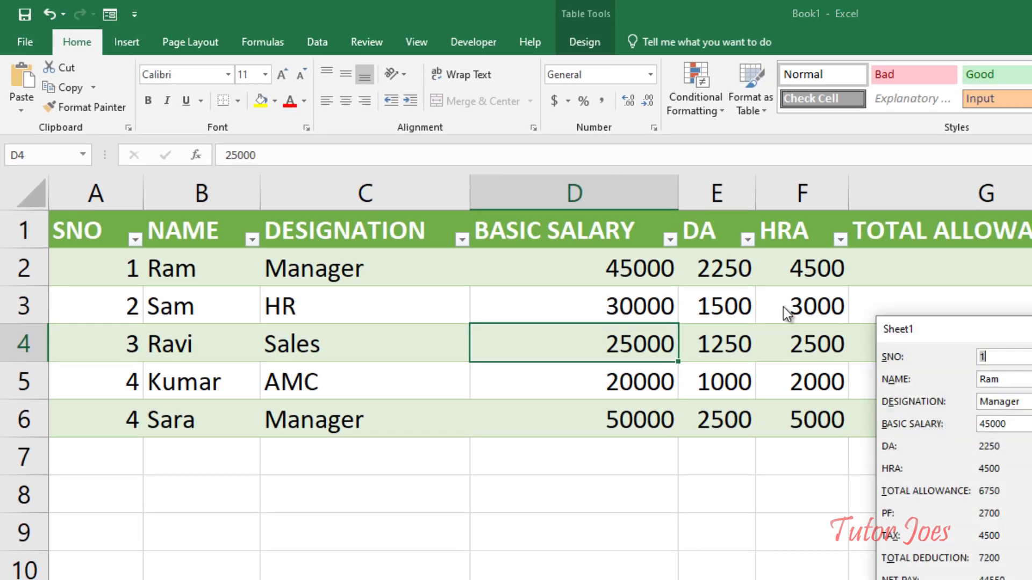
left_click_drag(953, 334, 936, 286)
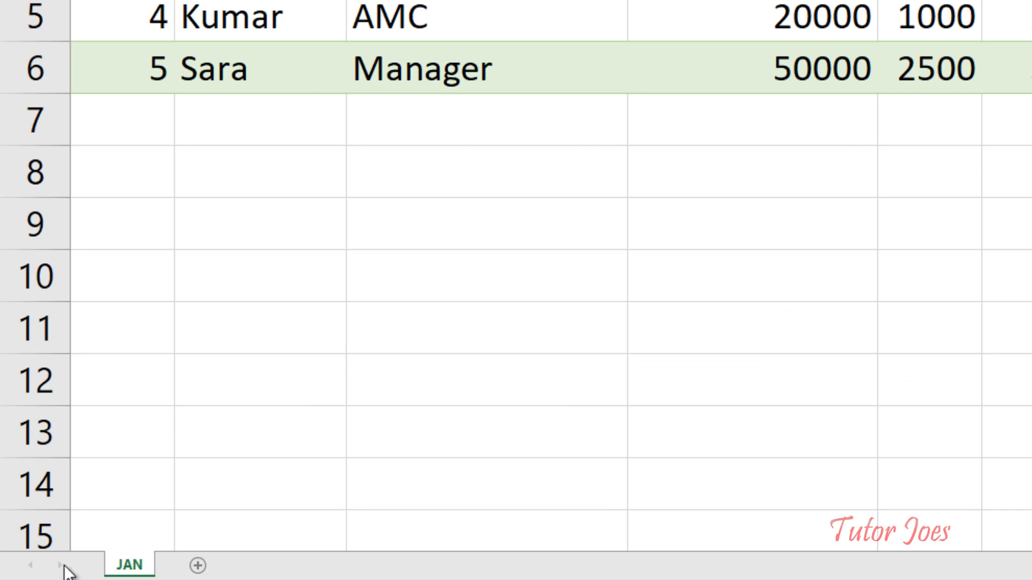
left_click(130, 569)
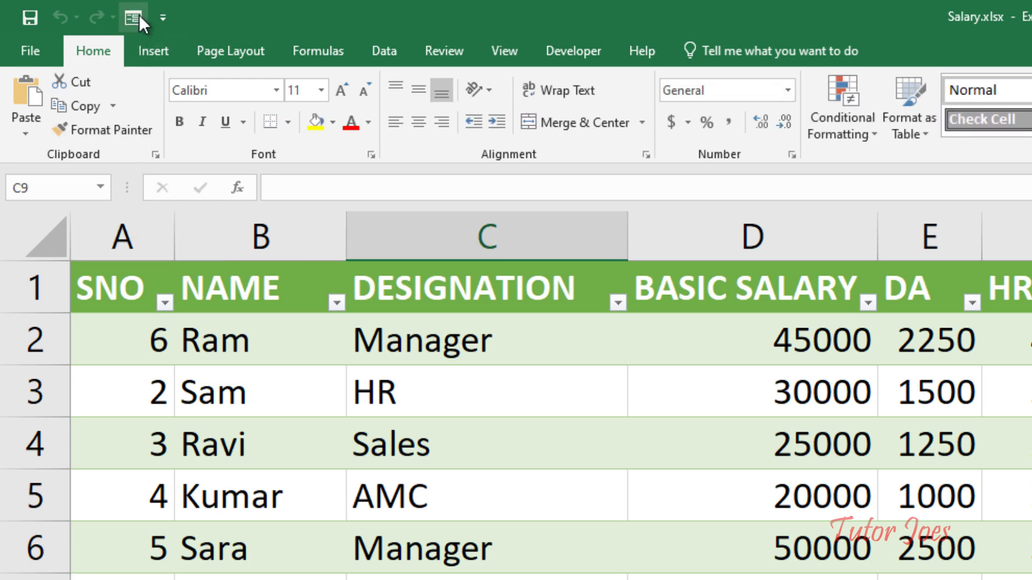
Open the JAN table's data form via the Quick Access Form button, selecting C3 after a warning.
left_click(137, 16)
key("Return")
left_click(356, 391)
left_click(133, 19)
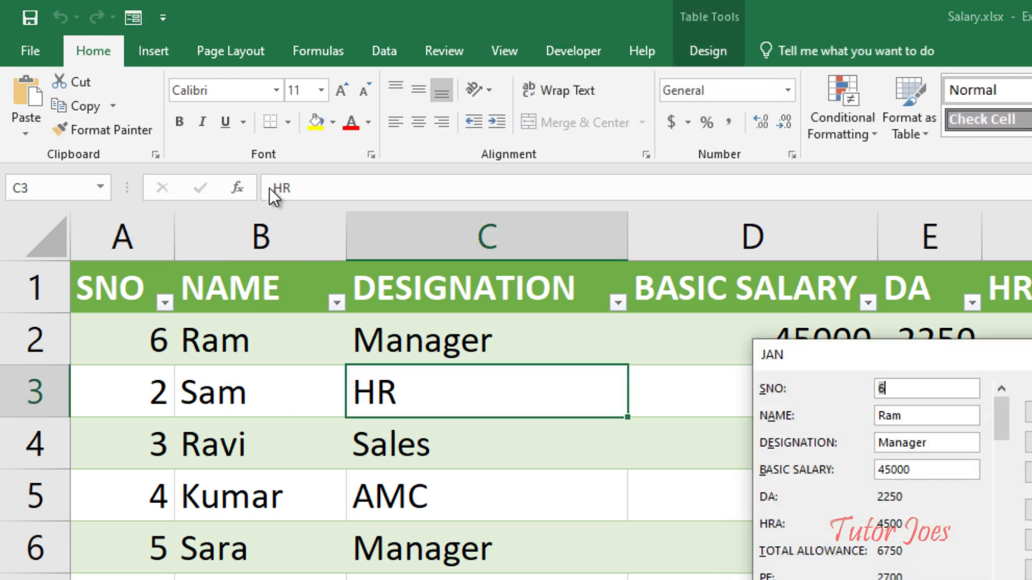